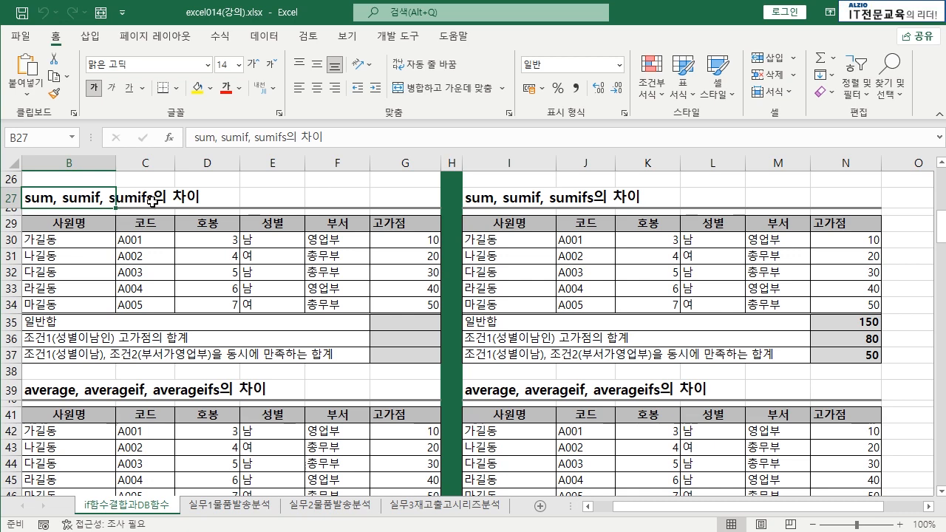
Enter a SUM formula in G35 that totals the 고가점 scores in G30:G34
left_click(280, 203)
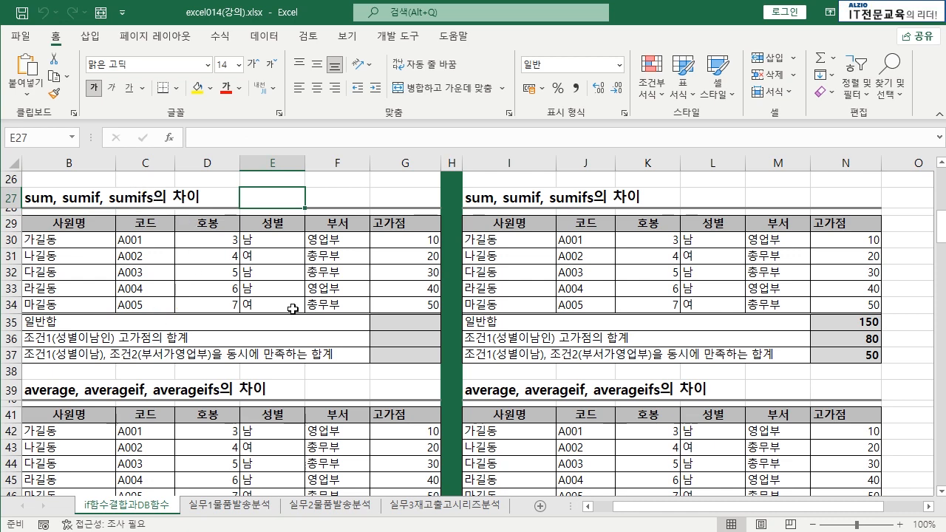
left_click_drag(410, 240, 406, 305)
left_click(403, 240)
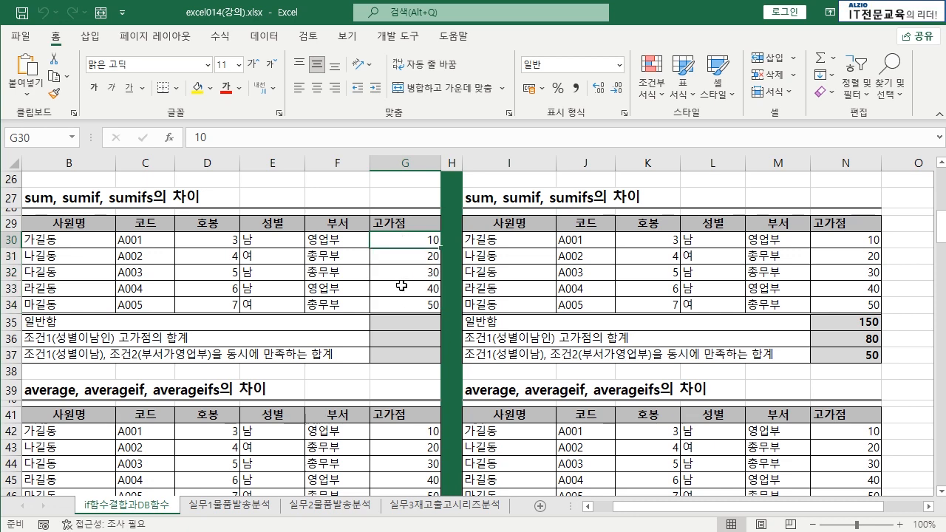
left_click(394, 326)
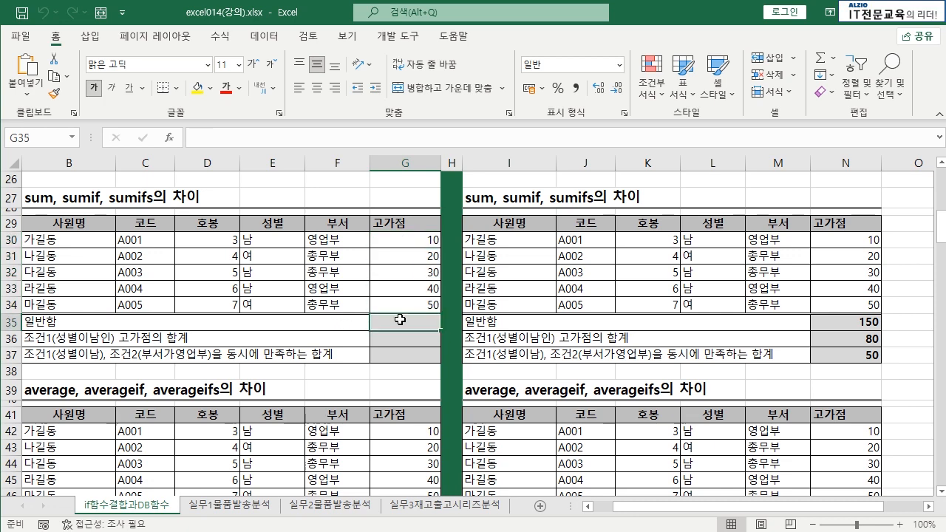
type("=")
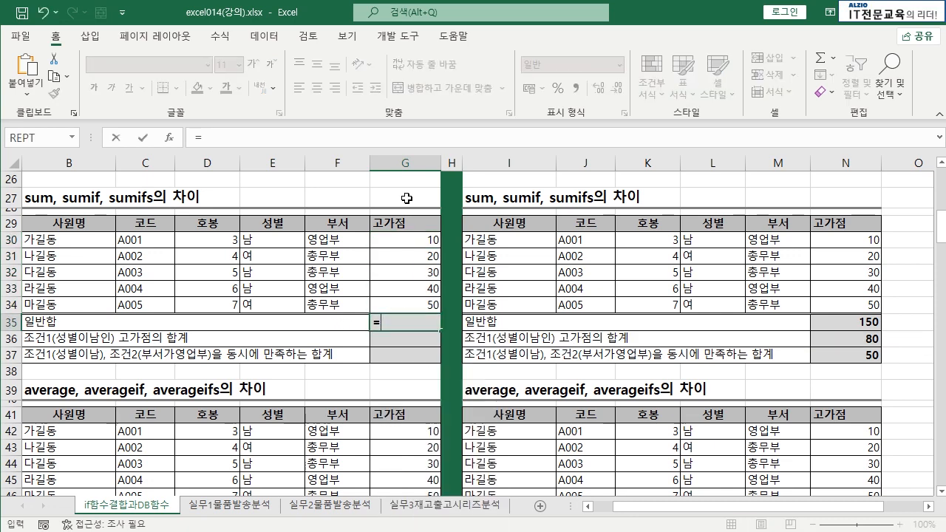
type("SUM(")
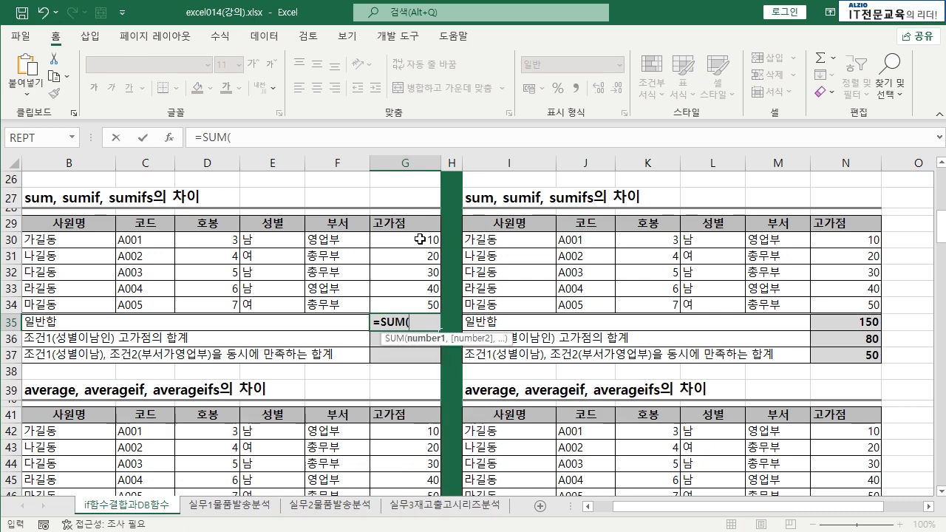
left_click_drag(419, 238, 420, 305)
key("Return")
key("Up")
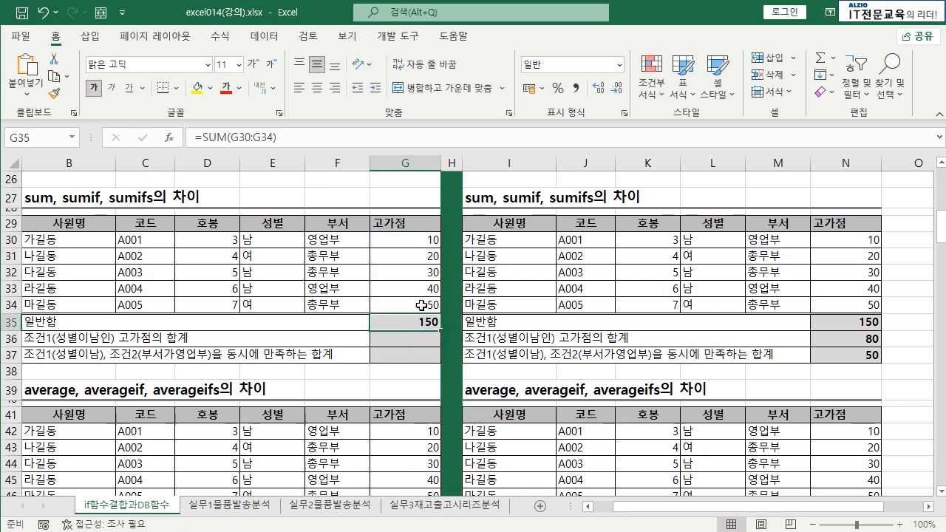
Check the 고가점 range against the plain total, and examine the sum of the male employees' scores in G30, G32 and G33
left_click_drag(423, 246, 422, 302)
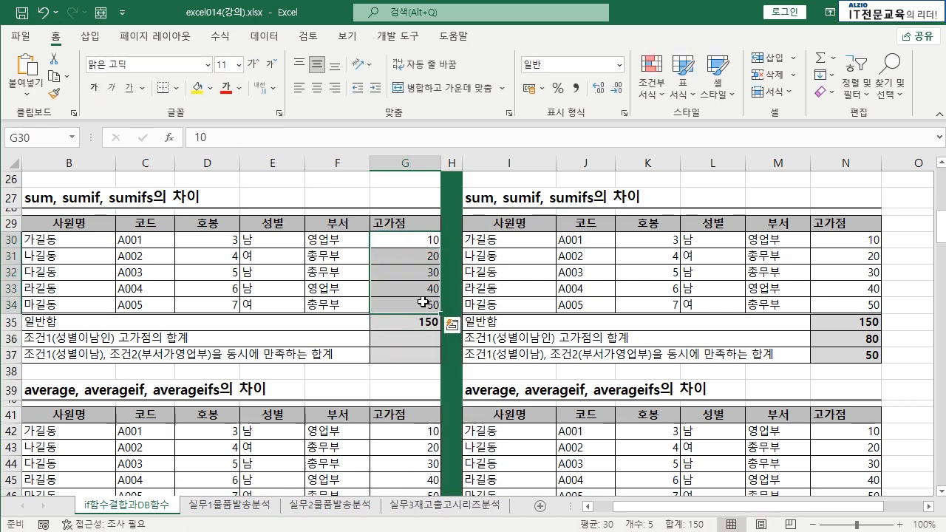
left_click(416, 323)
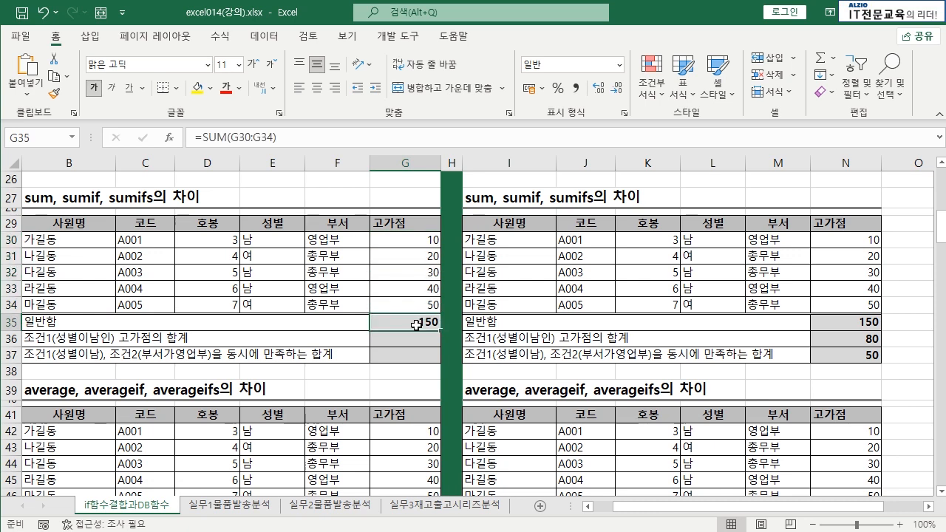
left_click(416, 337)
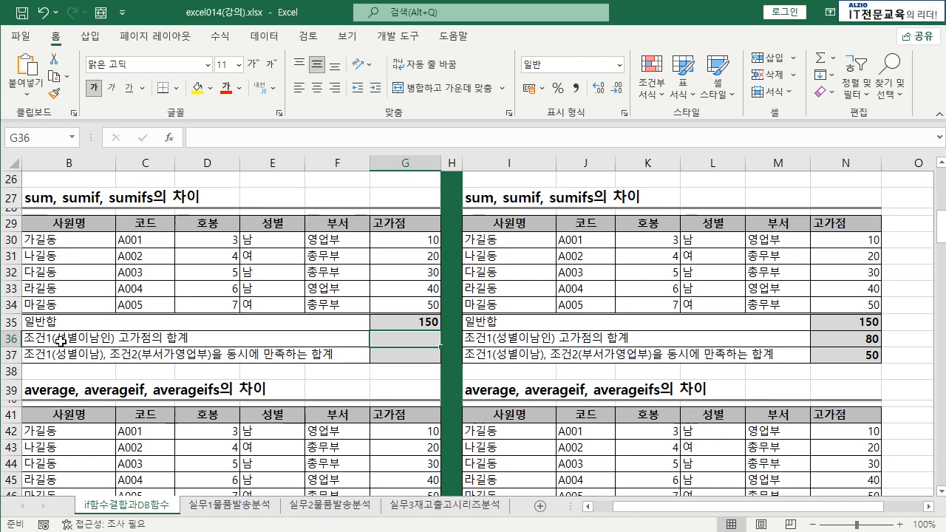
left_click_drag(278, 224, 272, 302)
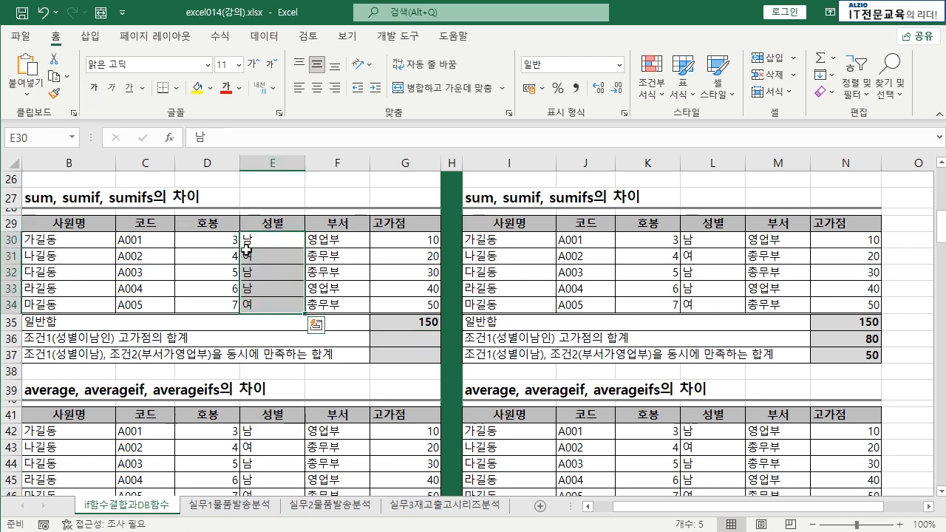
left_click(401, 239)
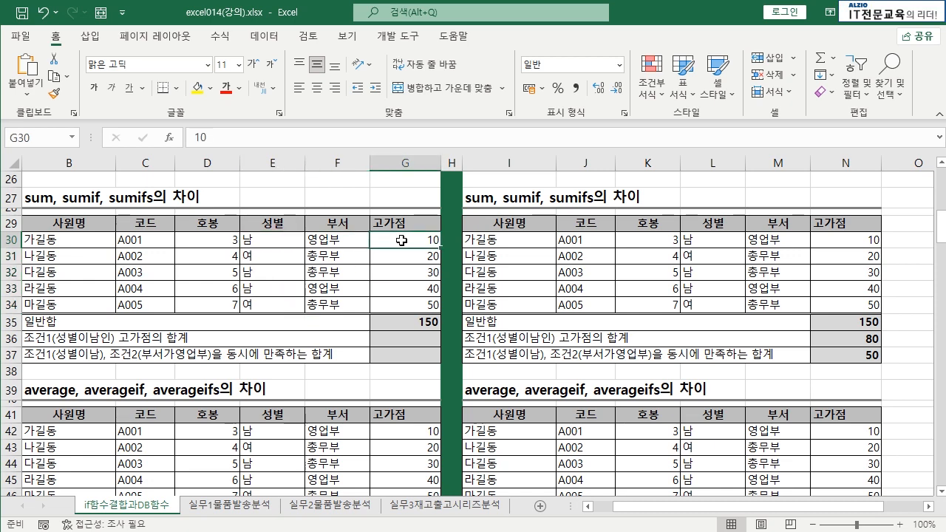
left_click(394, 274, "ctrl")
left_click(391, 287, "ctrl")
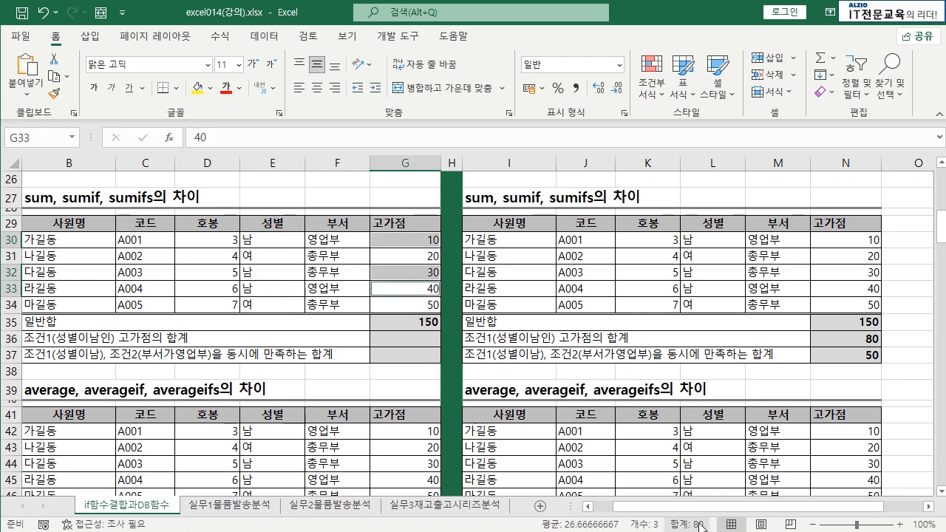
Start a SUMIF formula in G36 and open its function arguments for Range, Criteria and Sum_range
left_click(411, 340)
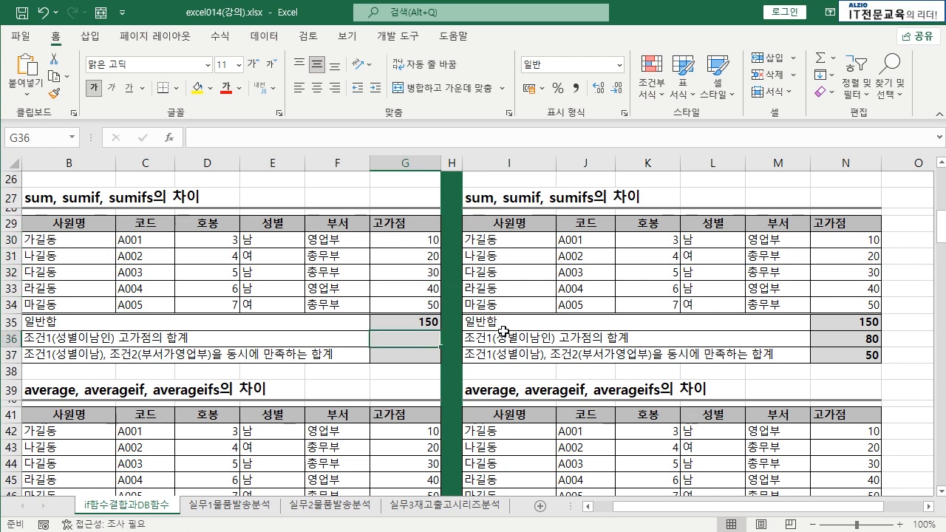
type("=SUM")
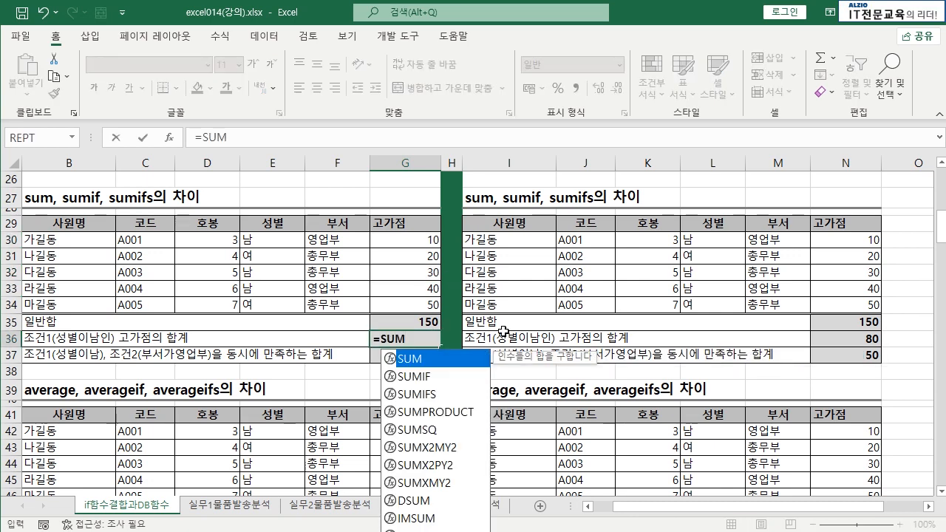
type("IF(")
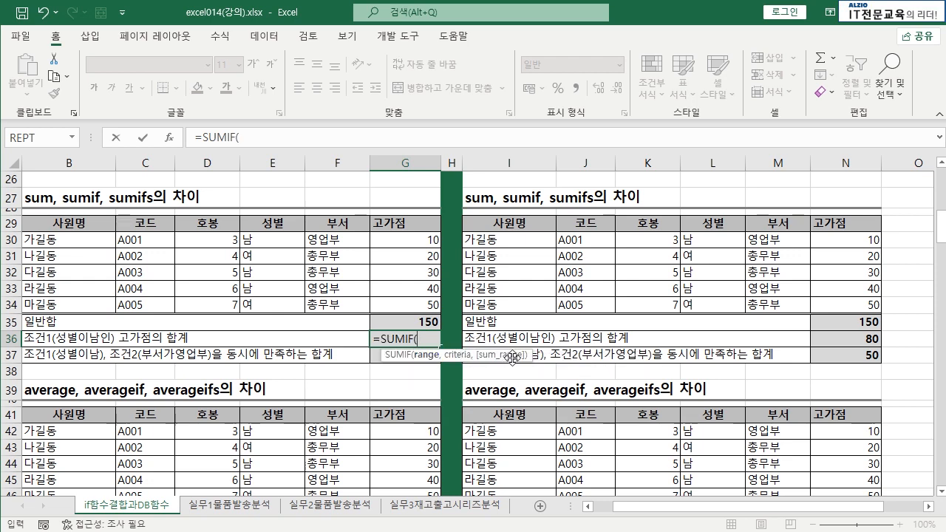
key("ctrl+a")
left_click_drag(540, 190, 537, 153)
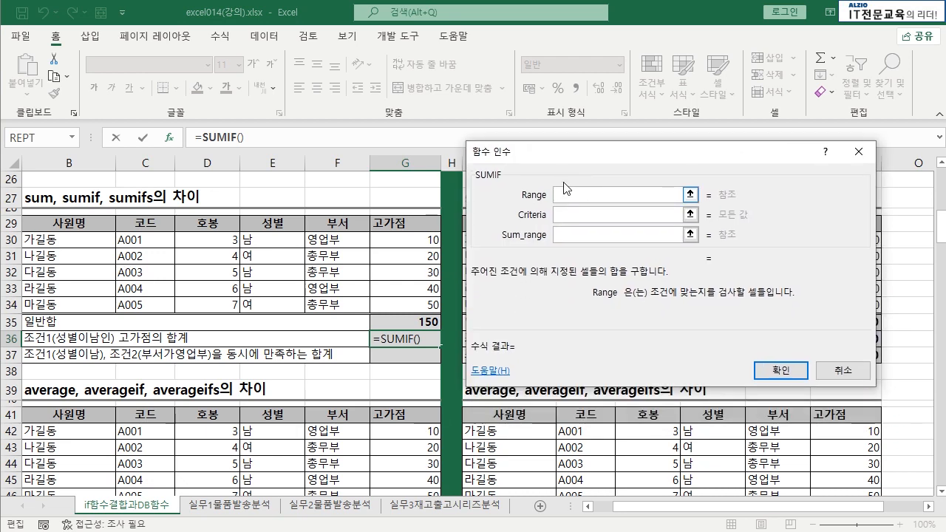
left_click(586, 211)
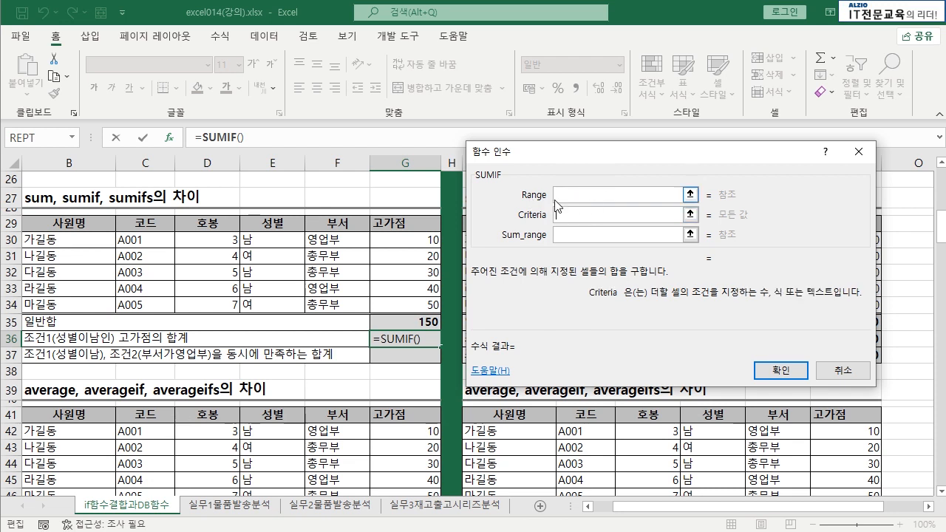
left_click(568, 235)
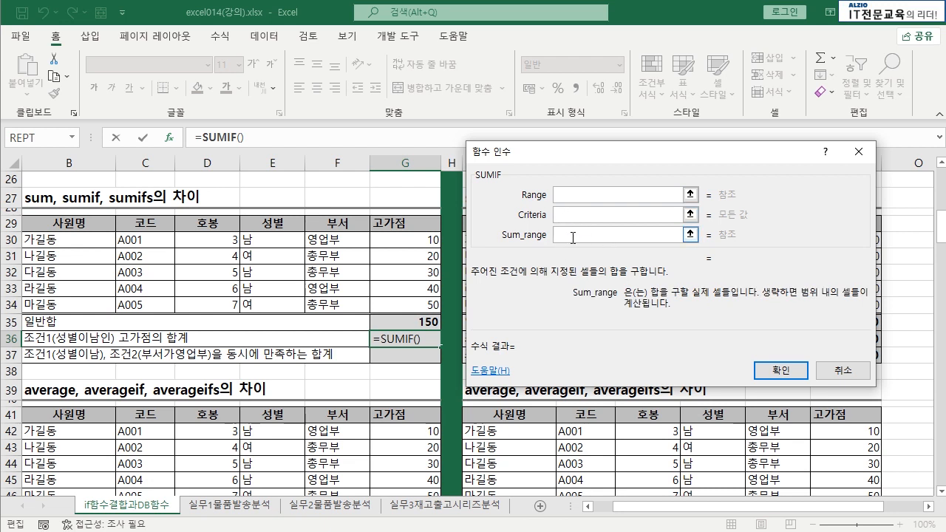
left_click(579, 195)
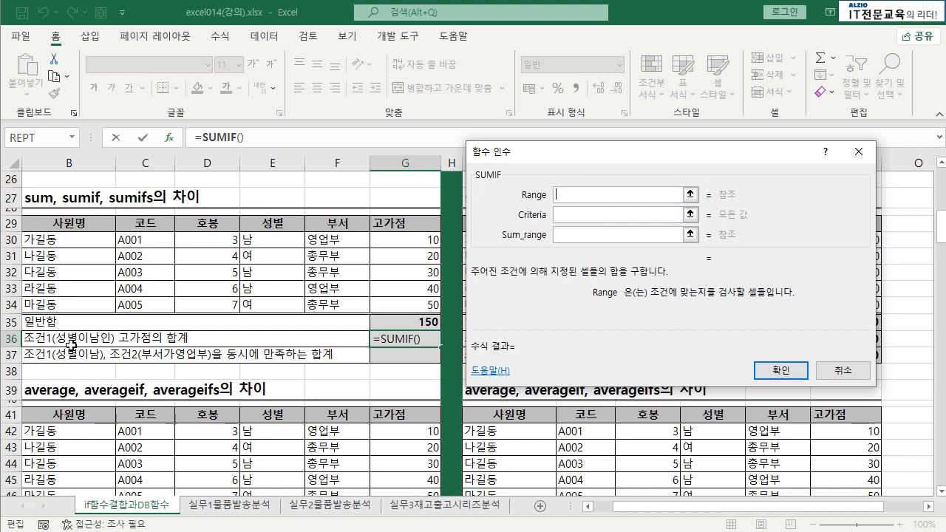
Complete the SUMIF with range E30:E34, criteria "남" and sum range G30:G34, and confirm the formula
left_click_drag(266, 244, 269, 303)
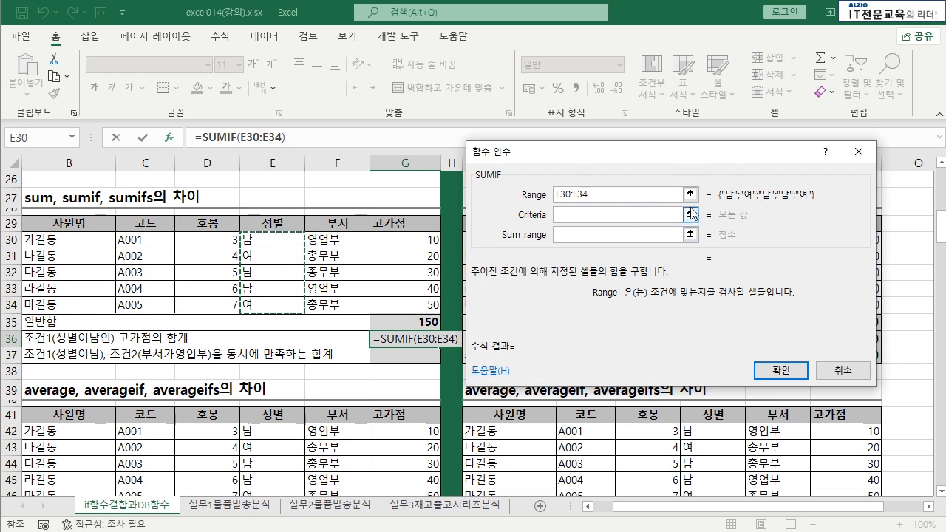
left_click(627, 216)
type("남")
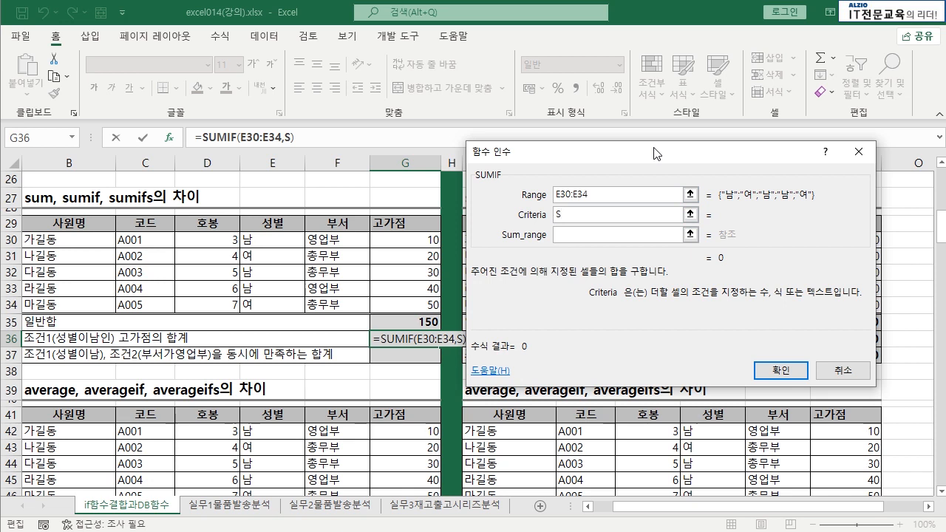
key("Tab")
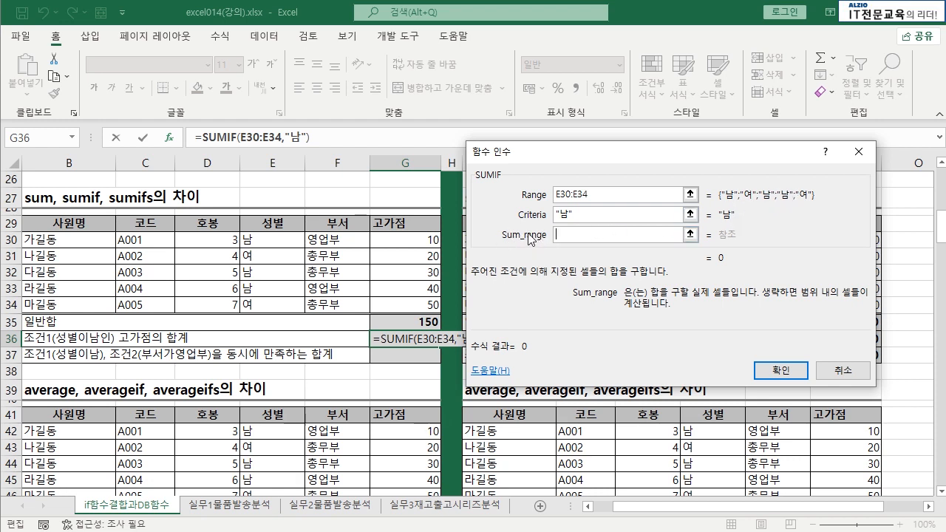
left_click_drag(403, 240, 403, 306)
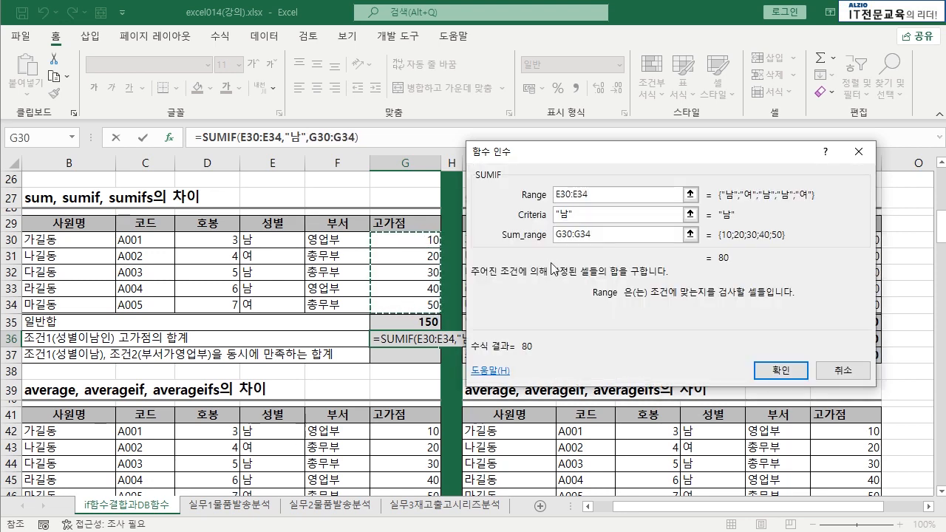
left_click(602, 196)
left_click(601, 214)
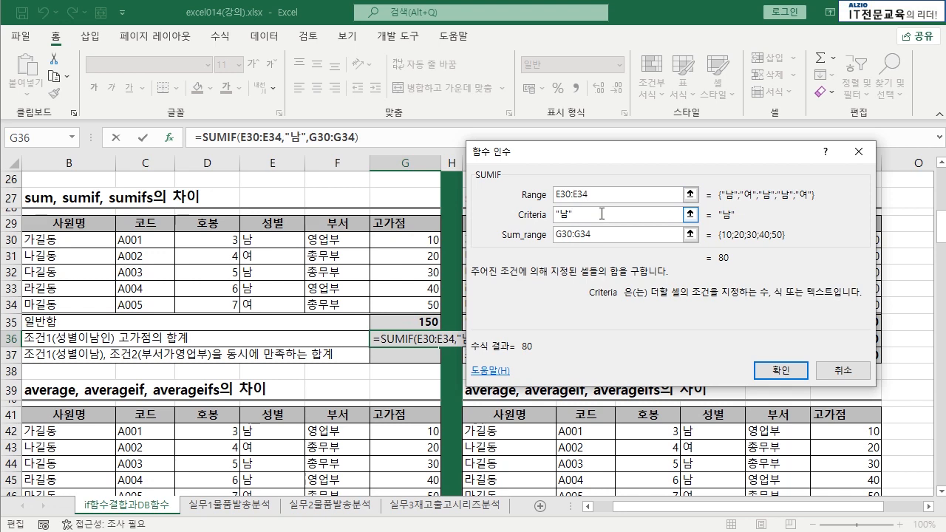
left_click(596, 235)
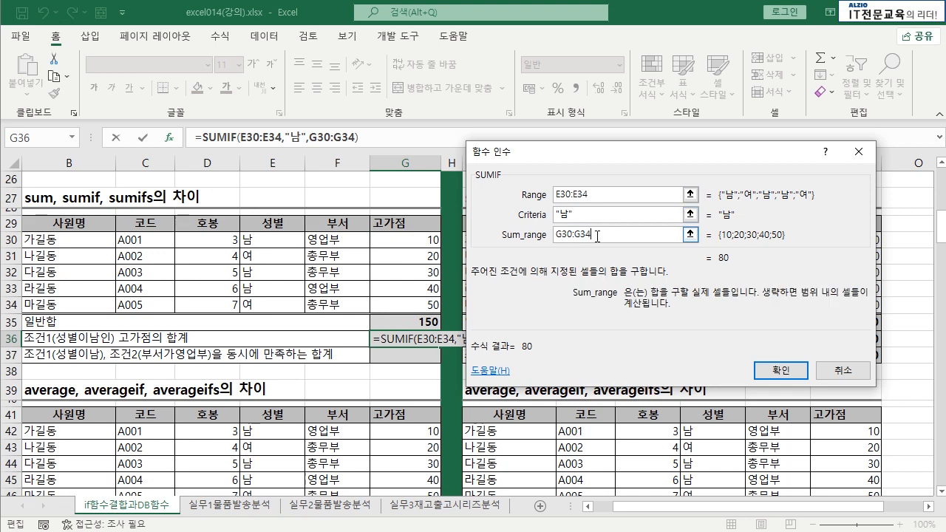
left_click(780, 369)
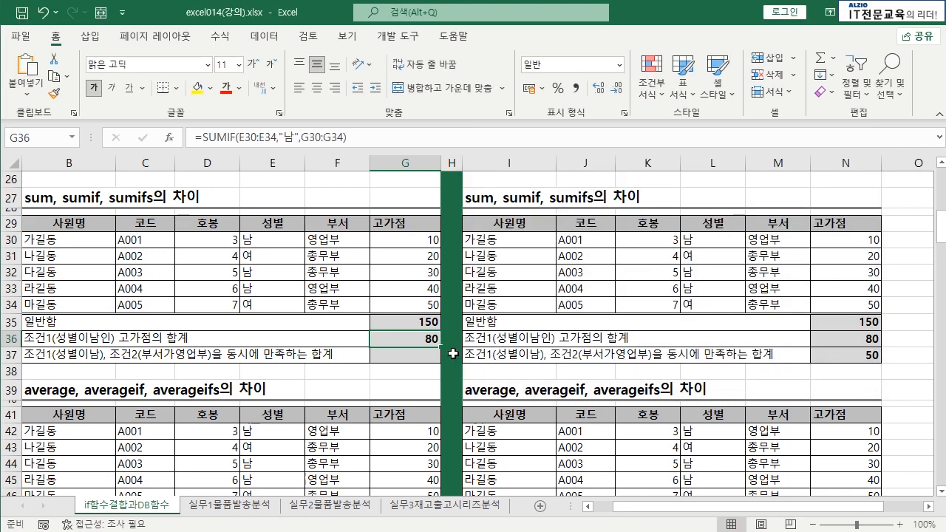
Compare the SUMIF result in G36 with the sum of the male employees' scores in G30, G32 and G33
left_click(427, 246)
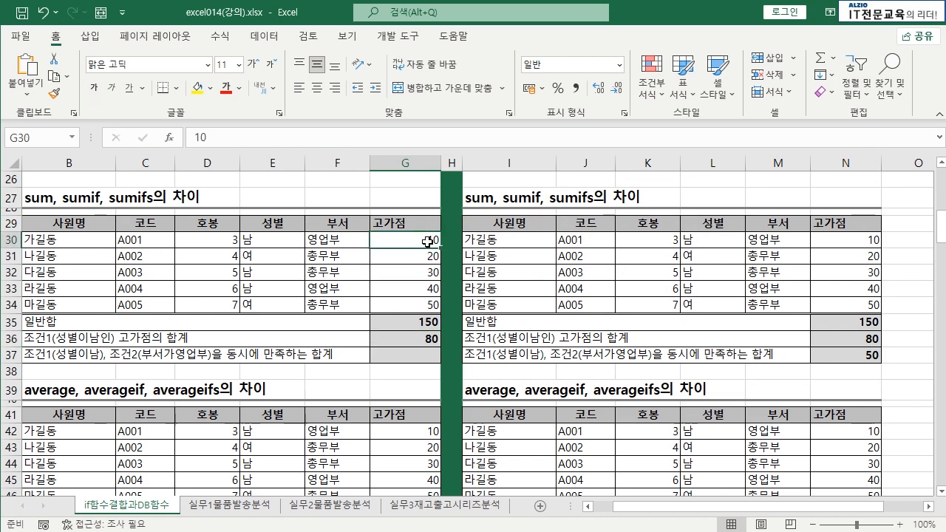
left_click(424, 271, "ctrl")
left_click(418, 283, "ctrl")
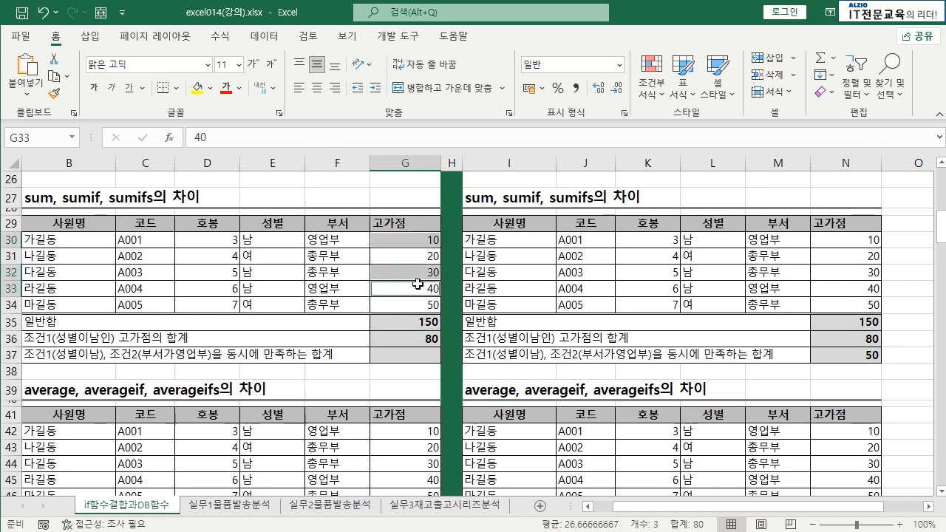
left_click(410, 337)
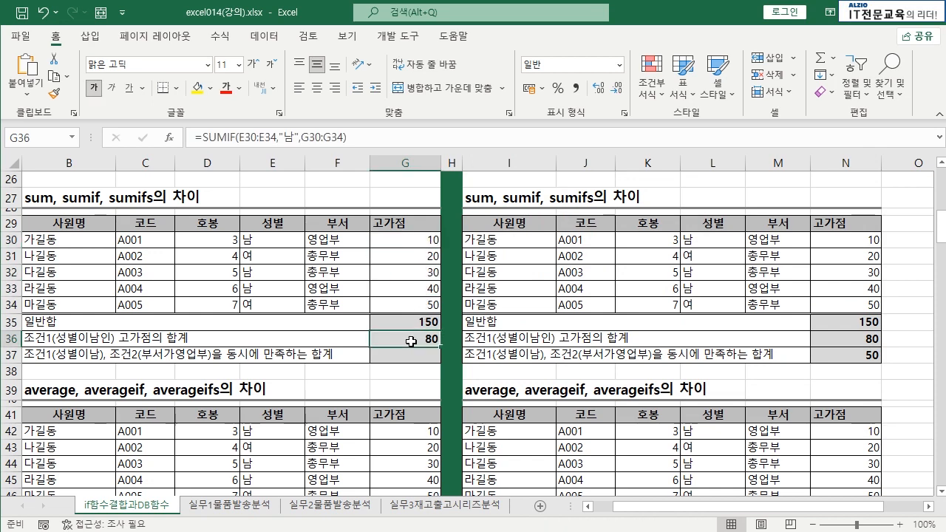
Start a SUMIFS formula in G37 and open its function arguments, placing the dialog clear of the source table
left_click(406, 354)
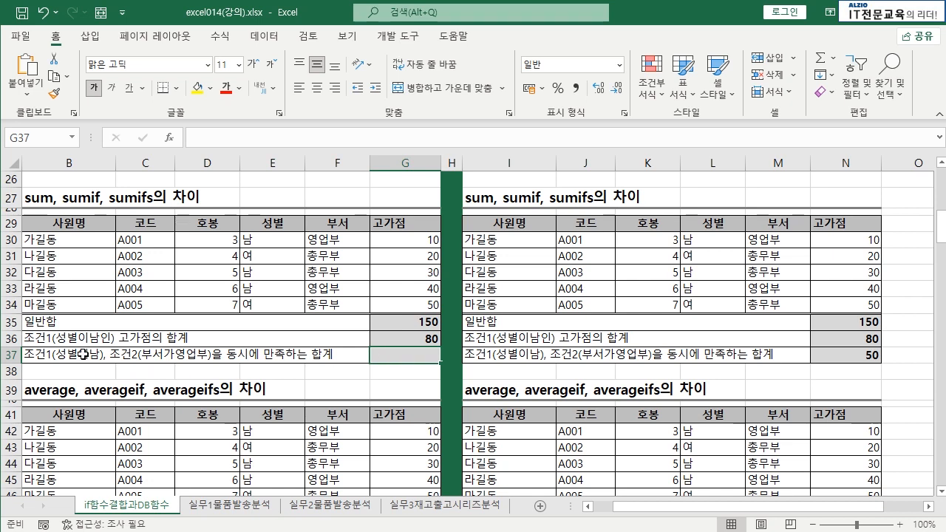
type("=녀")
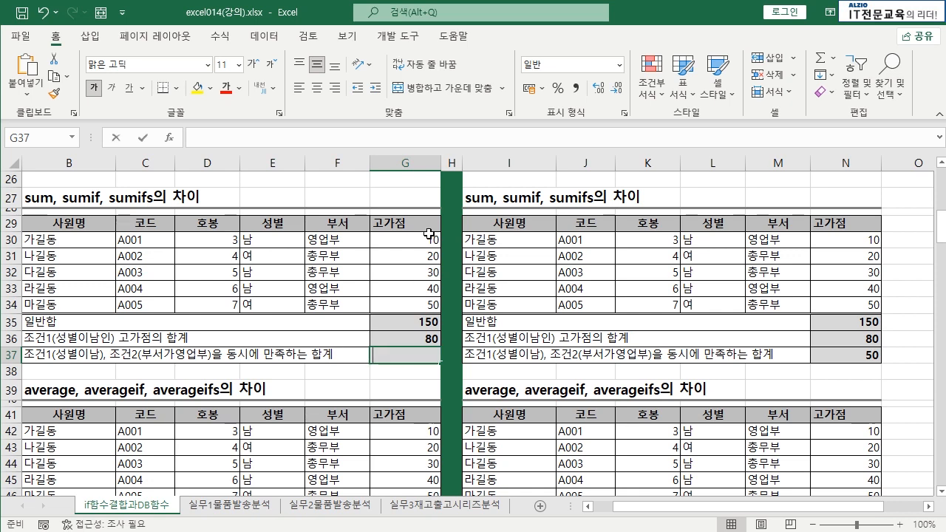
key("BackSpace")
type("SUM")
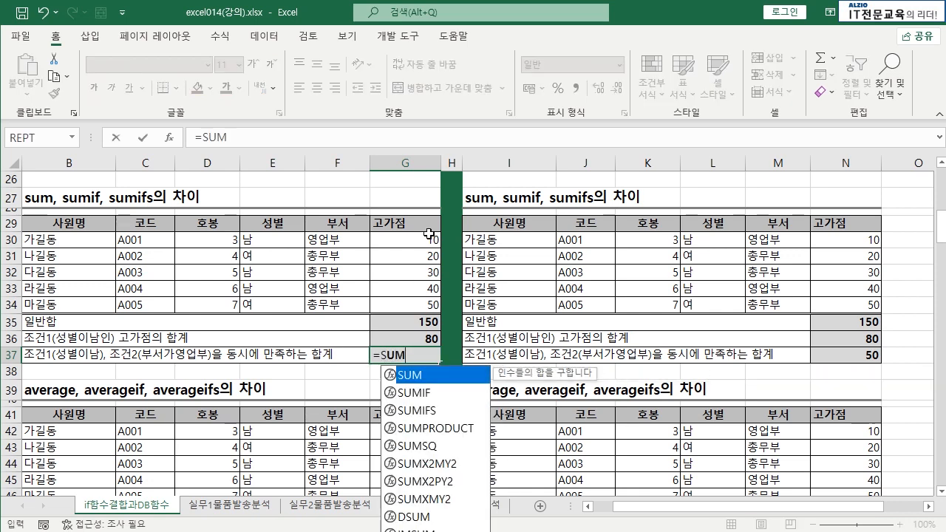
type("IFS")
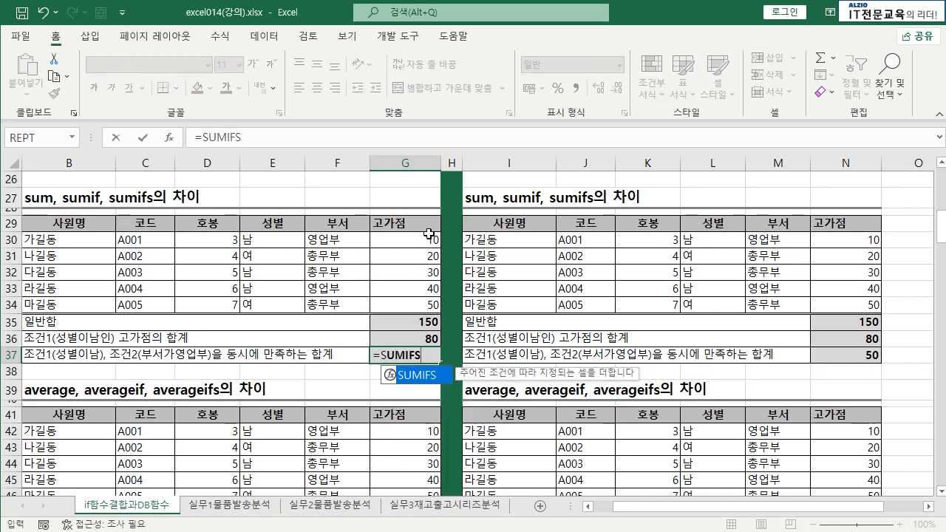
type("(")
key("ctrl+a")
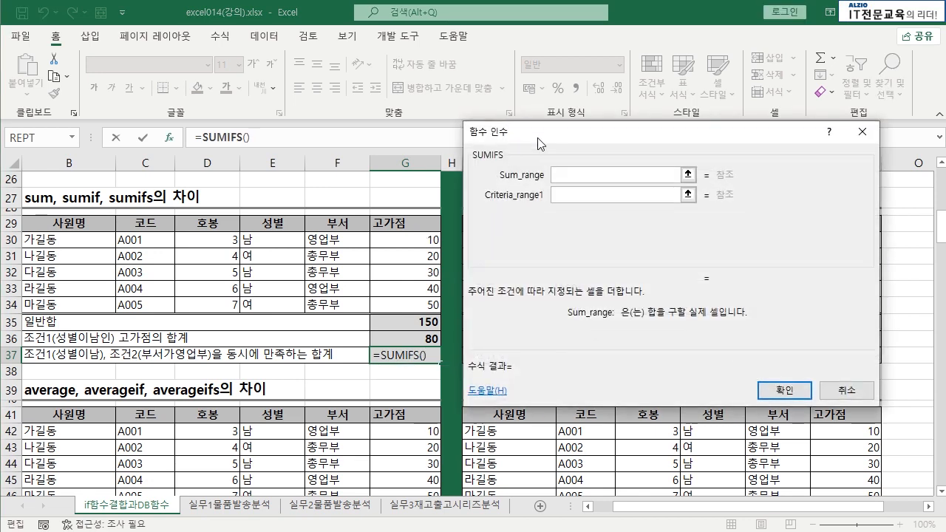
left_click_drag(541, 143, 571, 179)
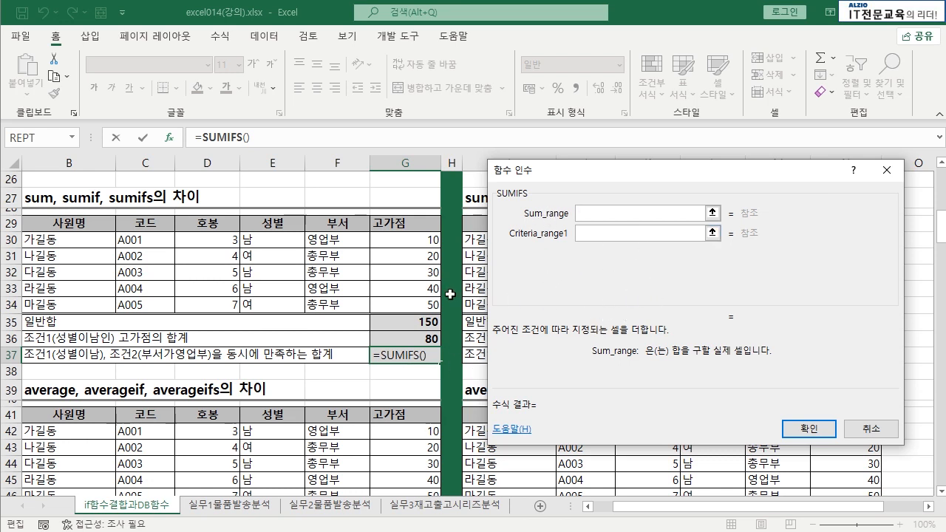
Set the SUMIFS sum range to G30:G34 and the first condition to range E30:E34 with criteria "남"
left_click_drag(417, 241, 409, 301)
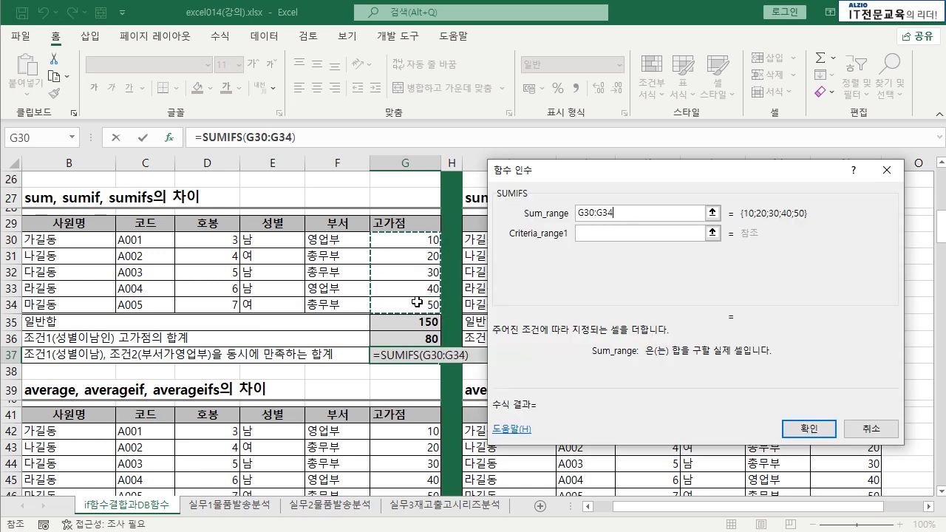
left_click(633, 232)
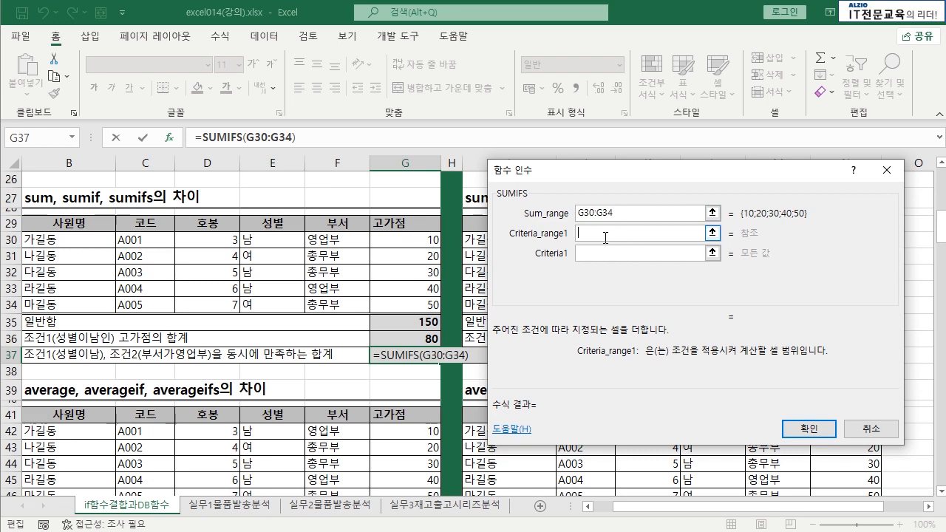
left_click(596, 253)
left_click(591, 273)
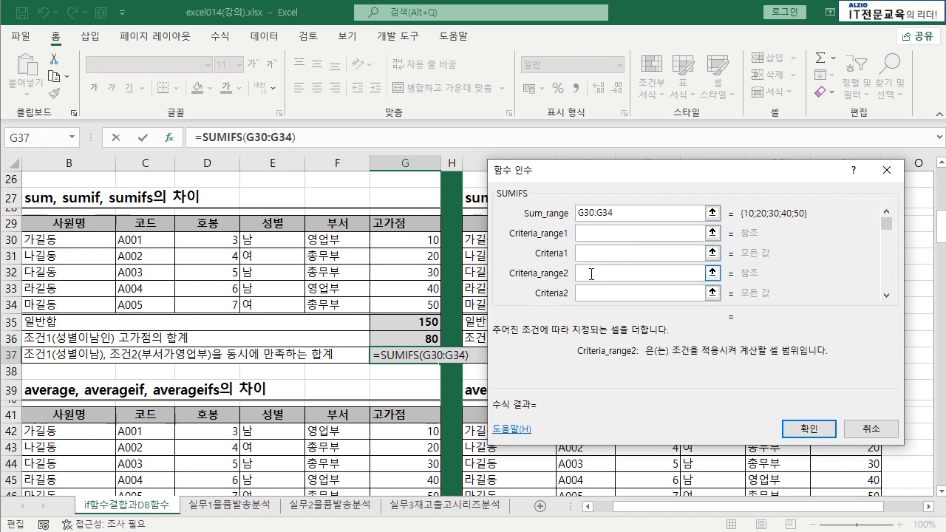
left_click(593, 233)
left_click_drag(268, 247, 269, 302)
key("Tab")
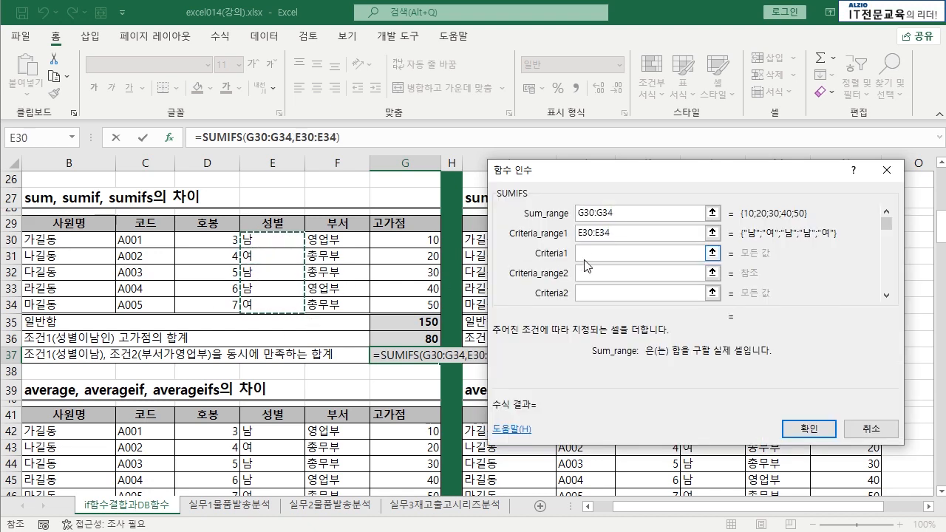
type("ㄴ")
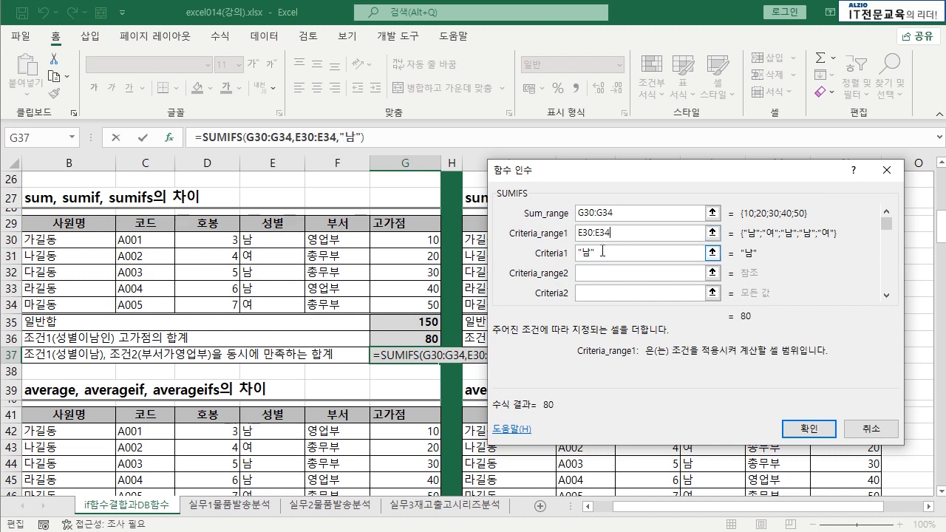
Add the second SUMIFS condition with criteria range F30:F34 and criteria "영업부"
left_click(597, 275)
left_click_drag(330, 244, 341, 306)
left_click(600, 292)
type("영업부")
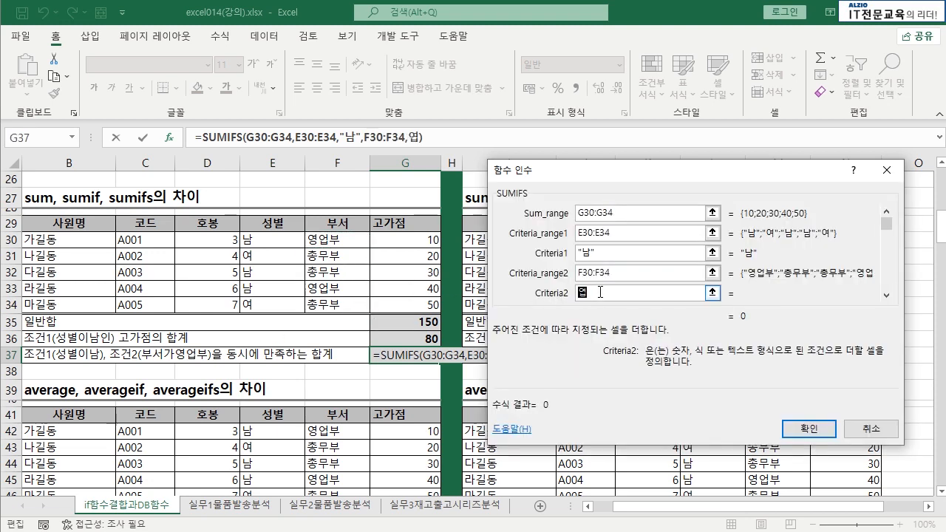
key("Tab")
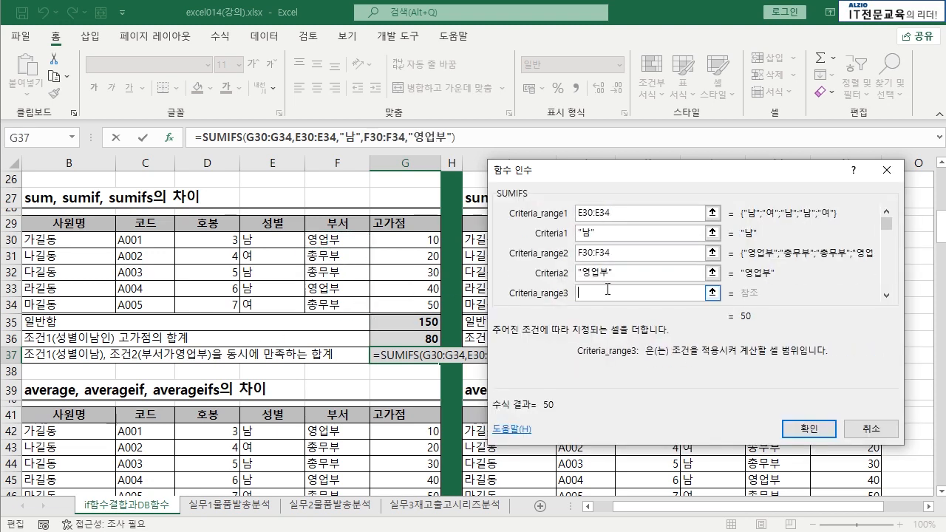
Review the SUMIFS arguments from Sum_range through Criteria2 and confirm the formula in G37
scroll(675, 214, "up", 2)
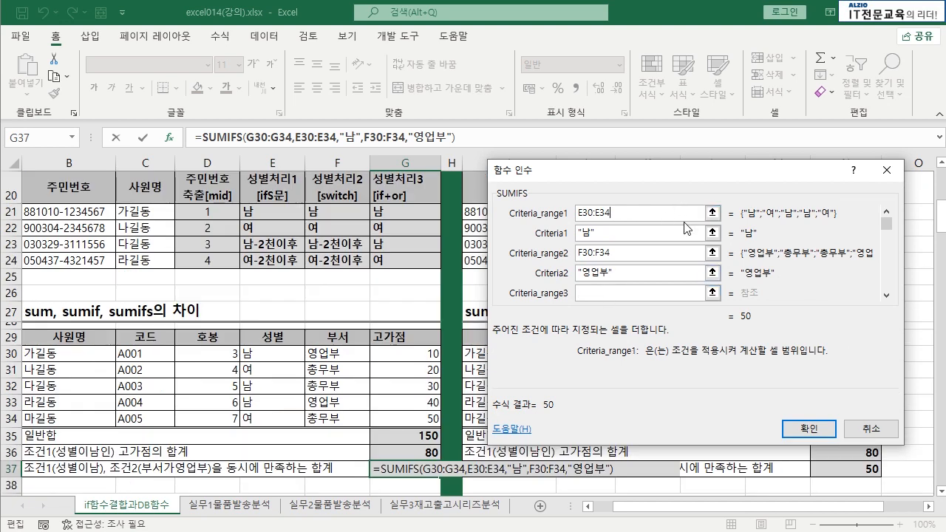
left_click(885, 211)
left_click_drag(630, 215, 564, 215)
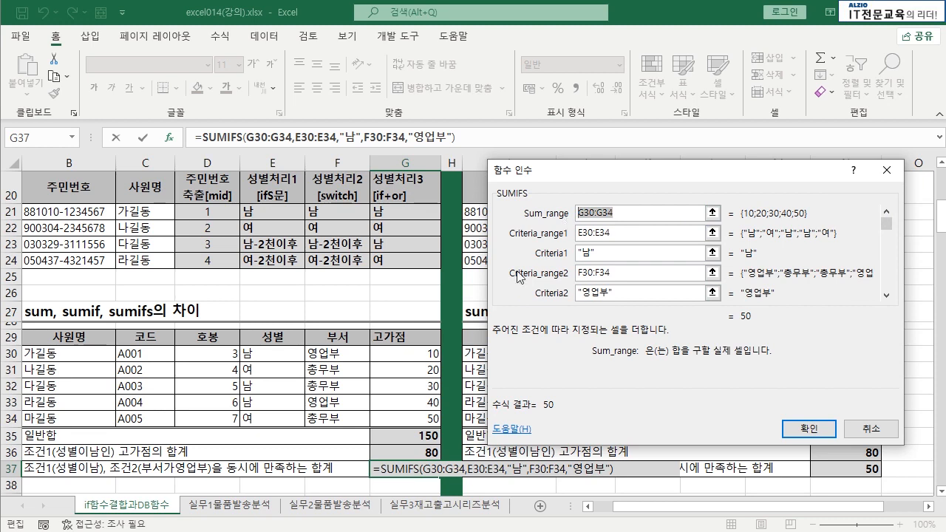
scroll(403, 356, "down", 1)
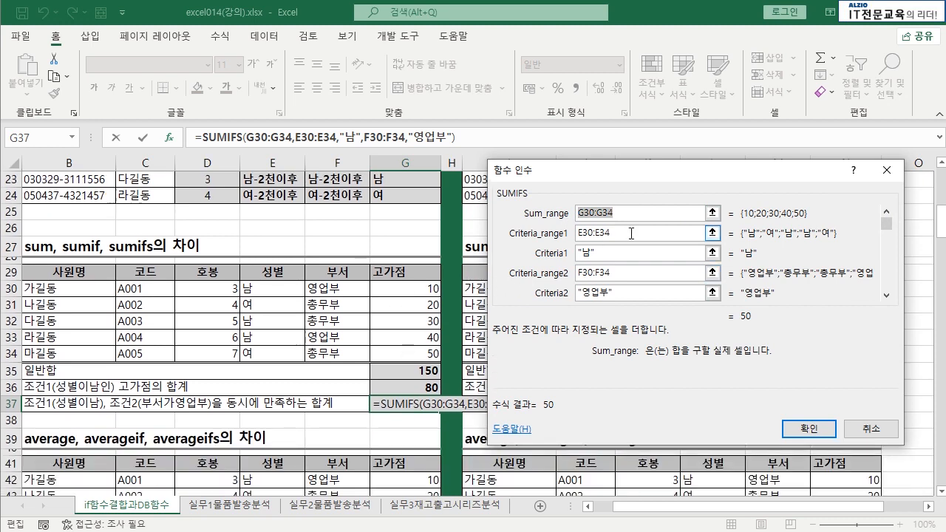
left_click_drag(629, 234, 558, 229)
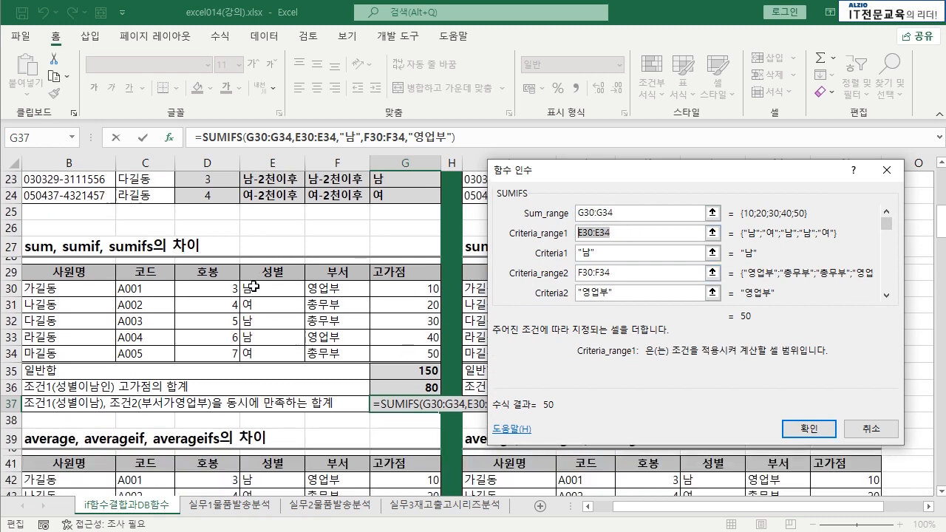
key("Tab")
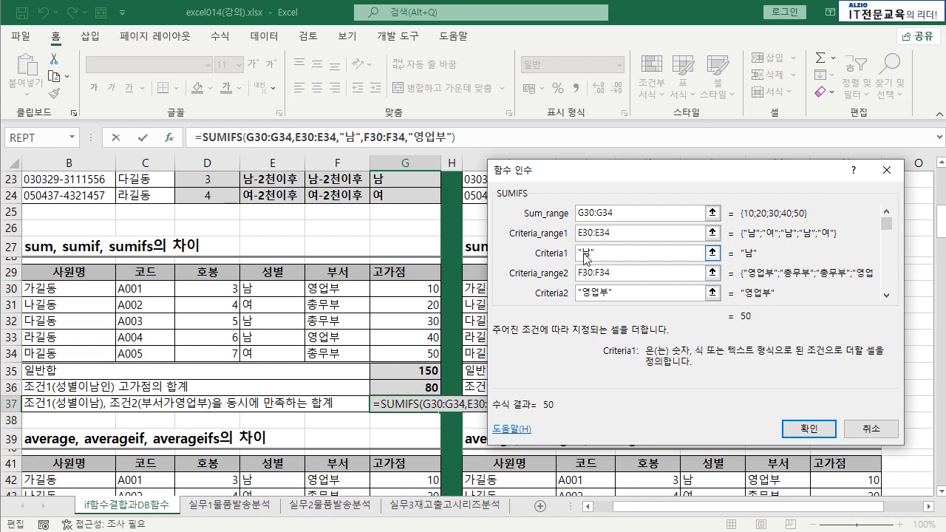
key("Tab")
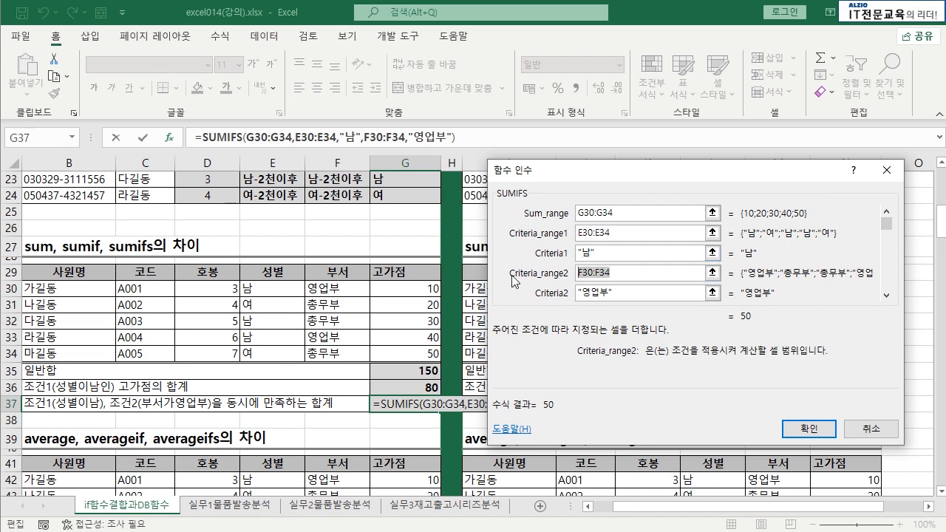
key("Tab")
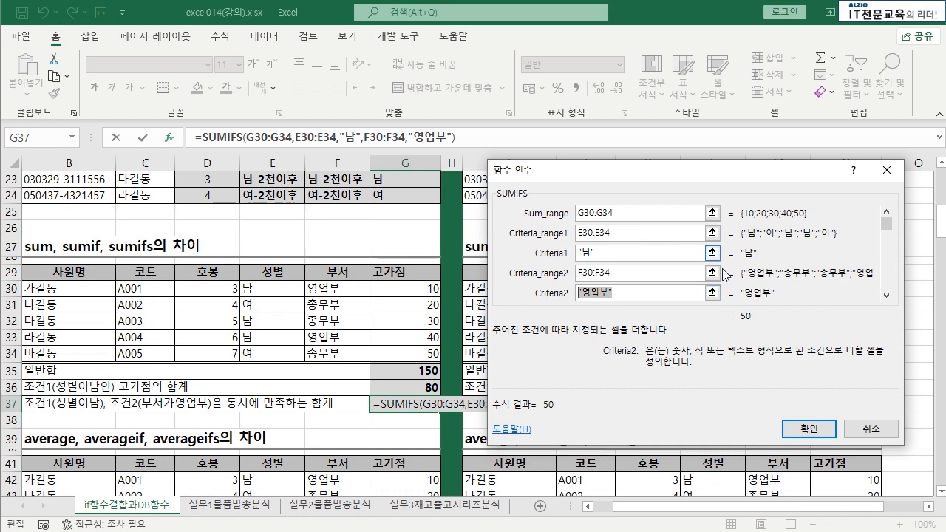
left_click(810, 430)
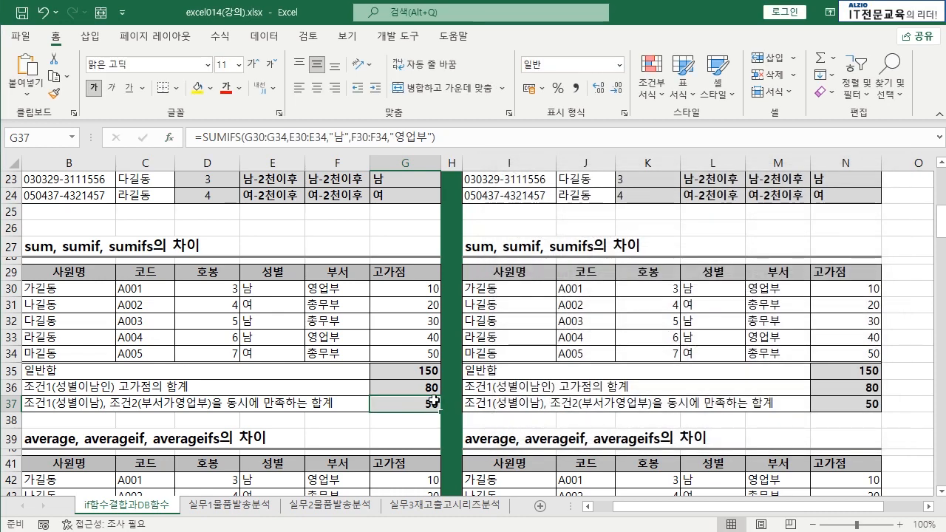
Compare the SUMIFS result in G37 with the sum of the male 영업부 employees' scores in G30 and G33
left_click_drag(275, 291, 413, 289)
left_click(417, 289)
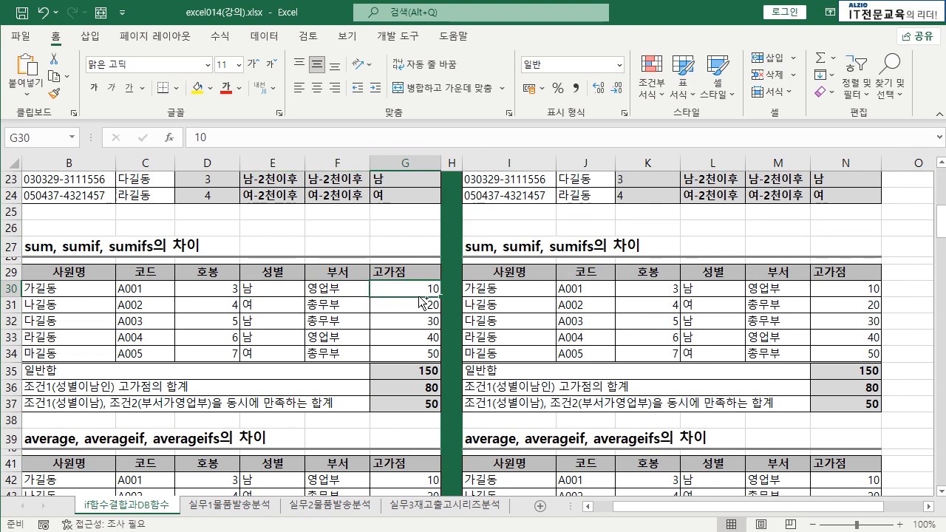
left_click(413, 339, "ctrl")
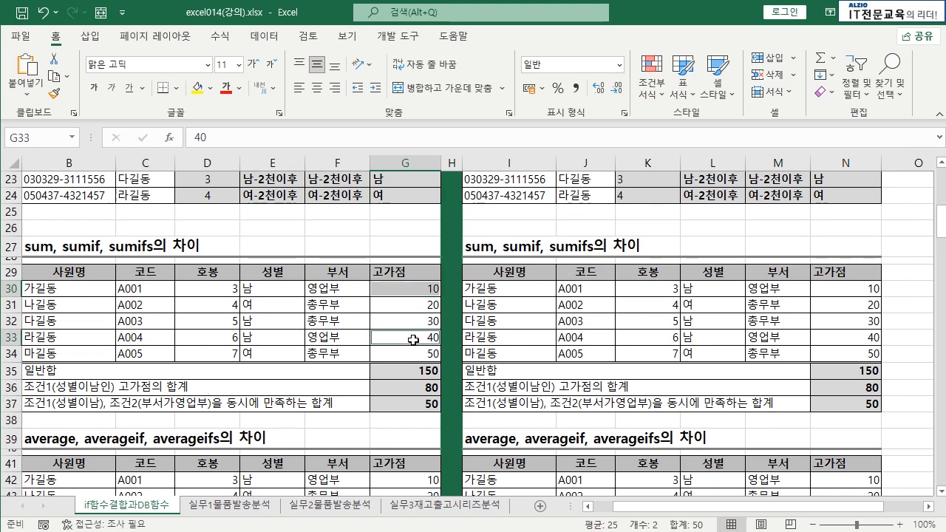
left_click(389, 310)
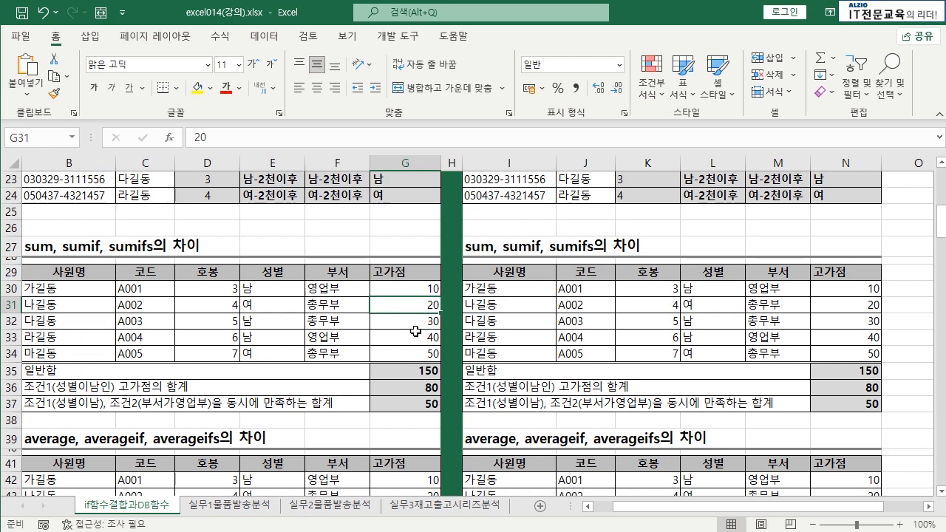
Enter an AVERAGE formula over G42:G46 in the 일반평균 cell G47
scroll(415, 331, "down", 4)
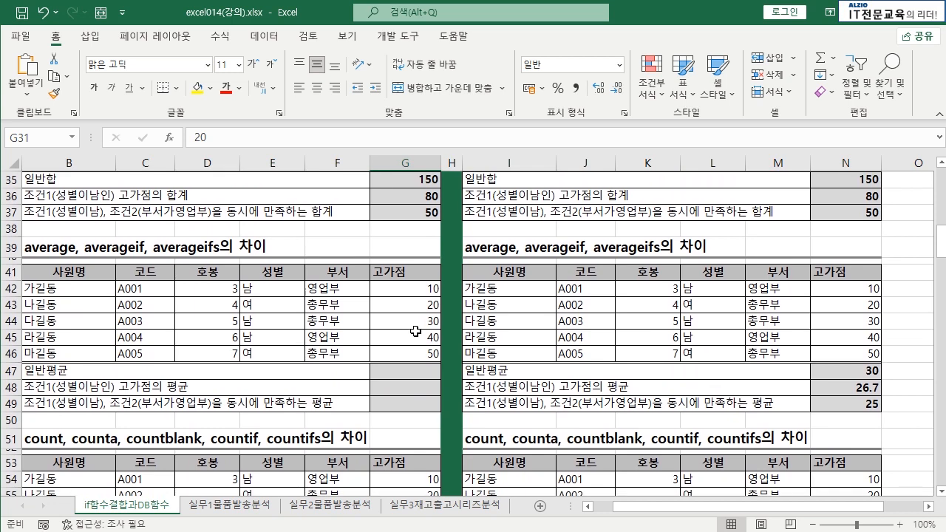
scroll(415, 331, "down", 1)
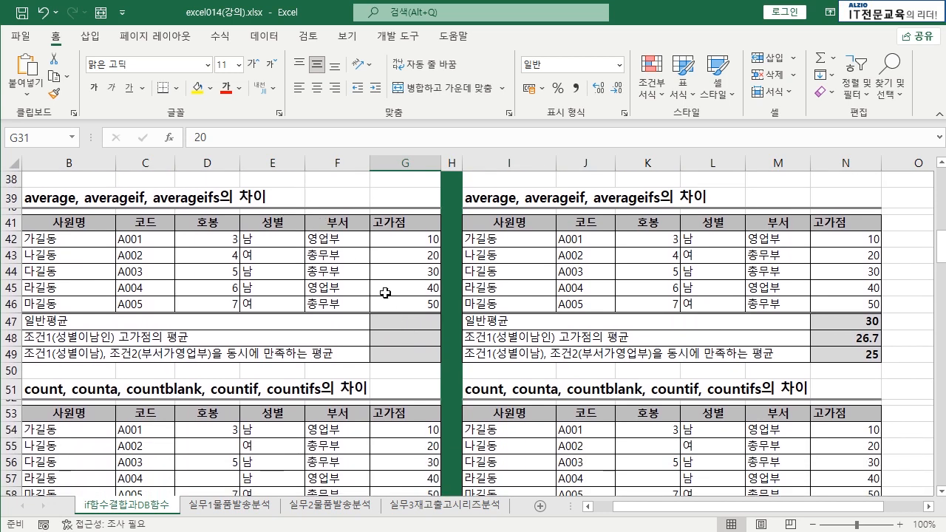
left_click(410, 320)
type("=AVER")
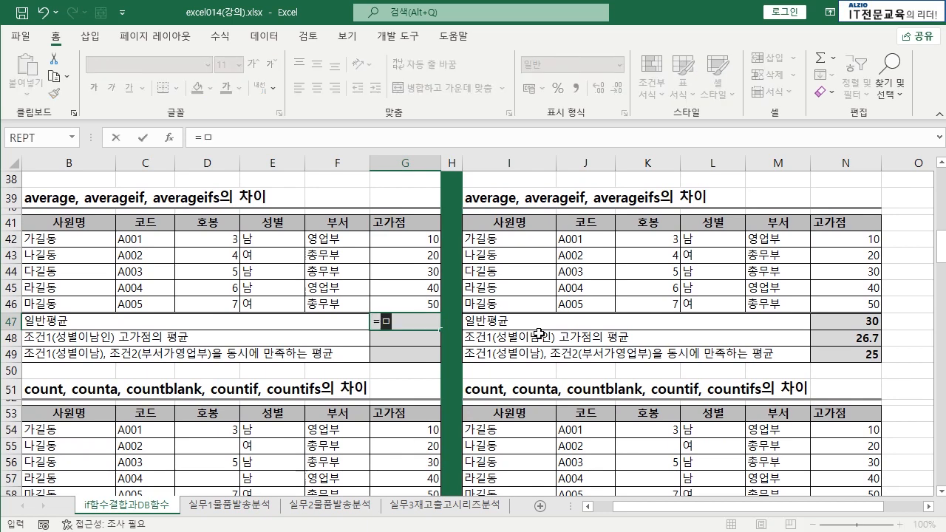
key("Tab")
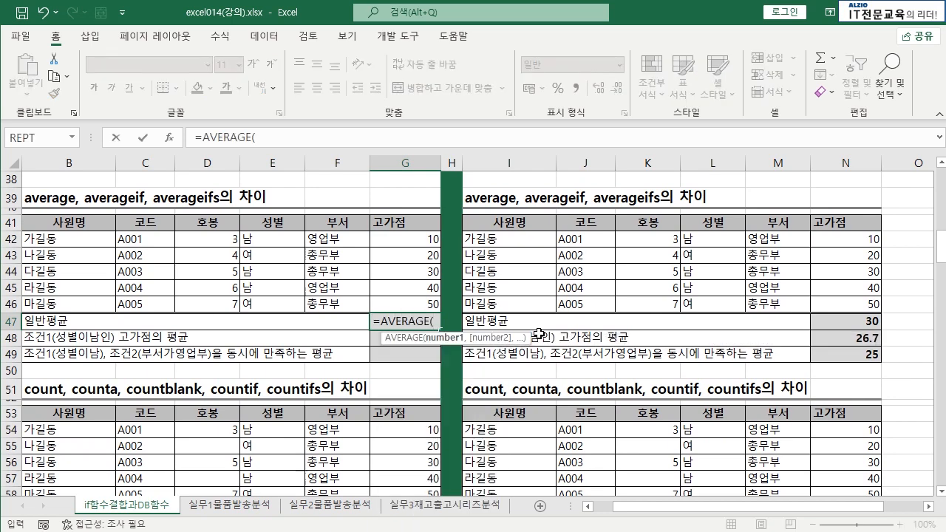
left_click_drag(434, 241, 425, 303)
key("Return")
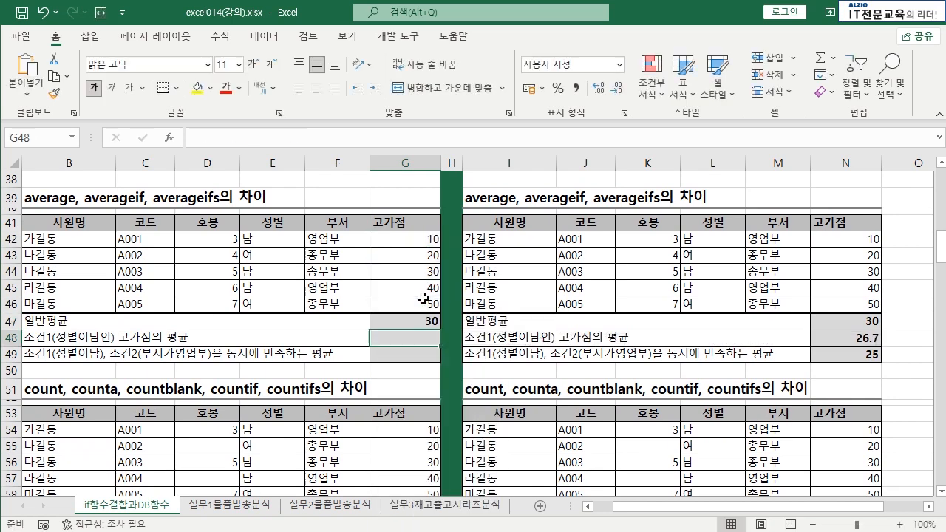
Check the AVERAGE result in G47 against the average of the selected scores G42:G46
left_click_drag(425, 239, 425, 297)
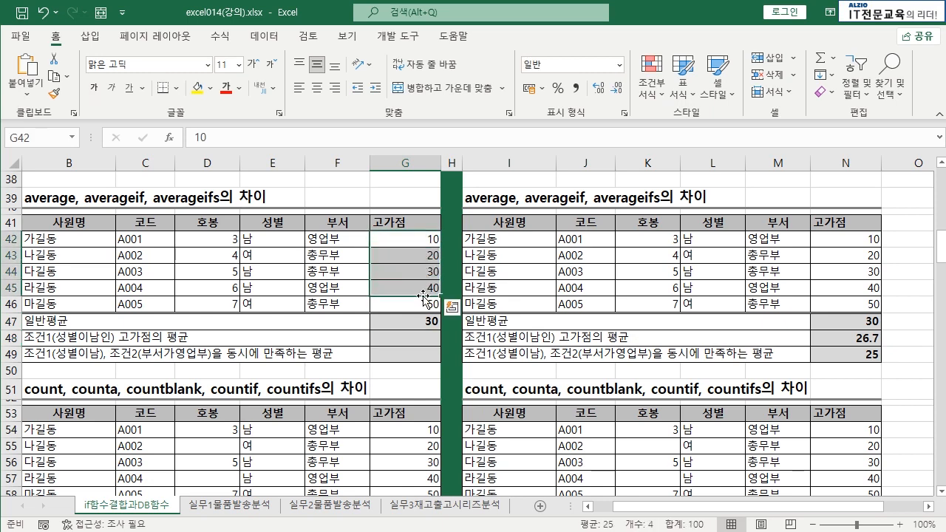
left_click_drag(414, 236, 411, 303)
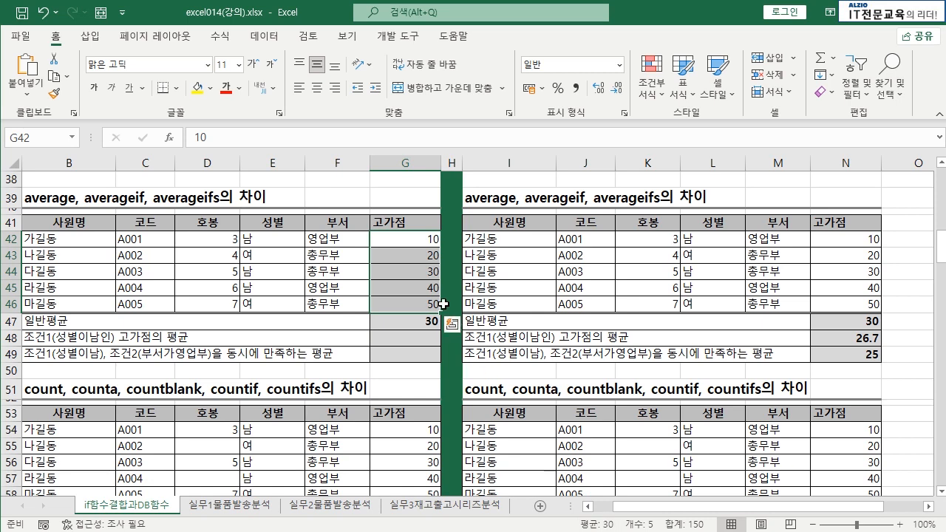
left_click(421, 288)
left_click_drag(423, 240, 423, 303)
left_click(423, 302)
Start an AVERAGEIF formula in G48 and open its function arguments
left_click(418, 336)
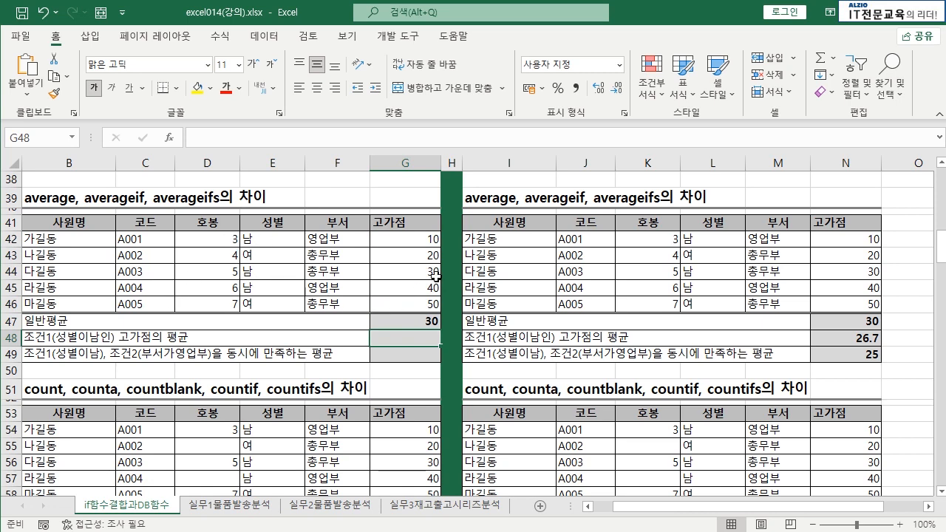
type("=AVER")
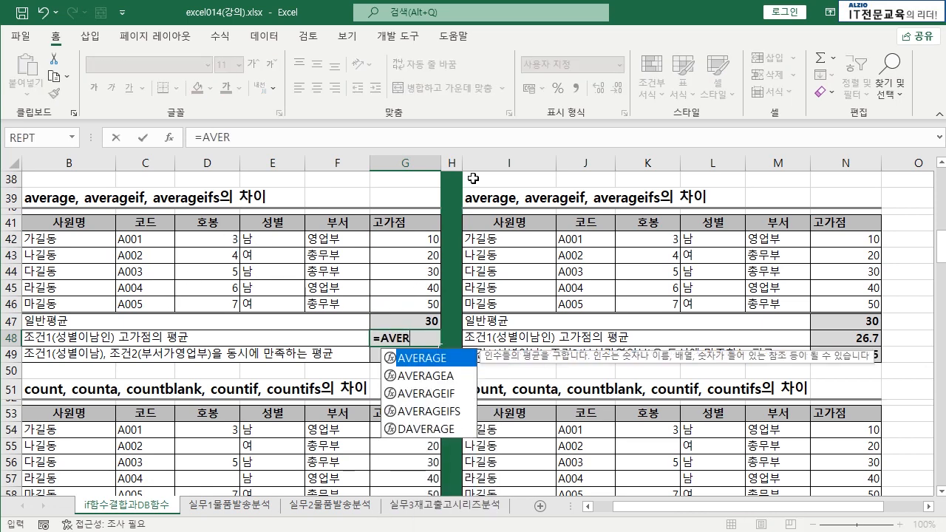
key("Down")
key("Down")
key("Tab")
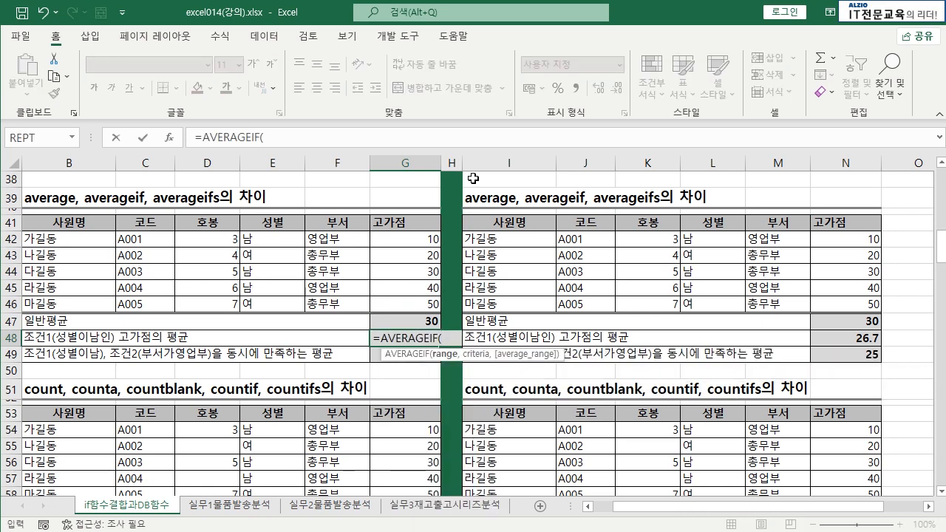
key("ctrl+a")
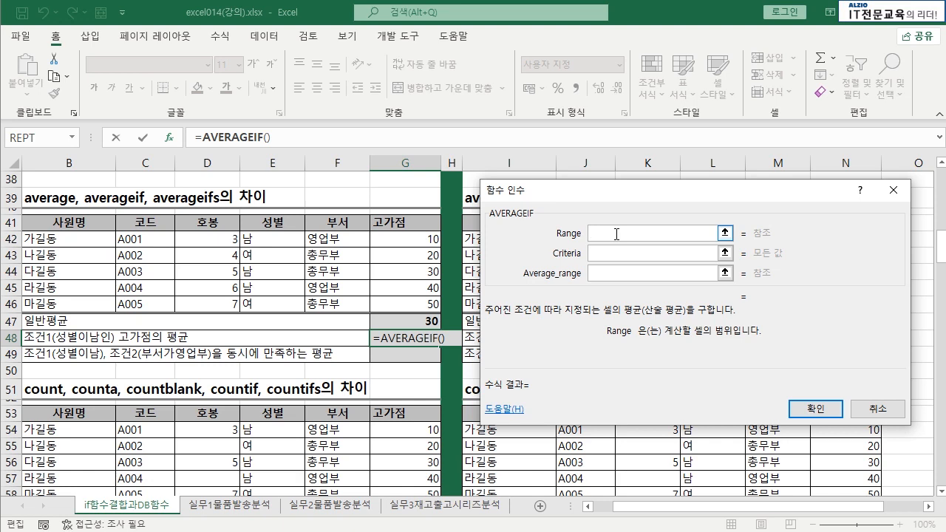
Complete the AVERAGEIF with range E42:E46, criteria "남" and average range G42:G46, and confirm the formula
left_click_drag(263, 244, 271, 303)
left_click(606, 256)
type("남")
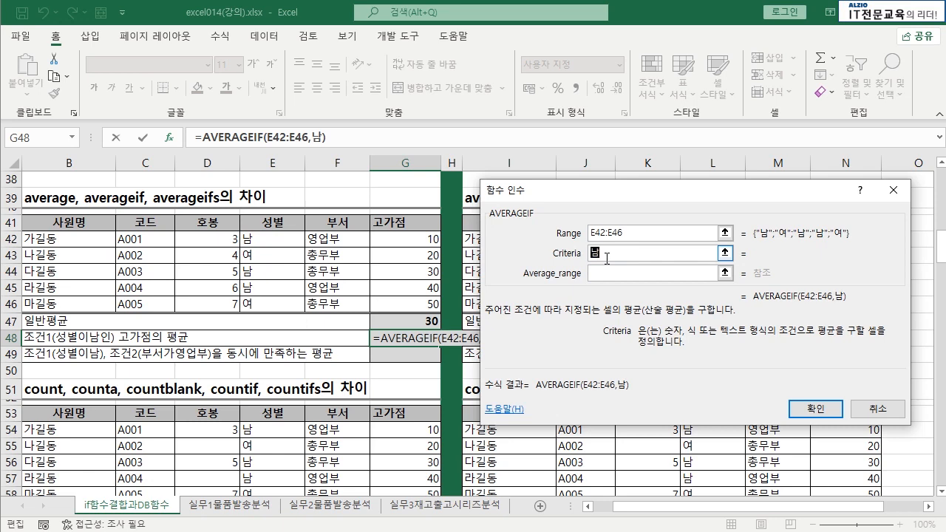
left_click(609, 273)
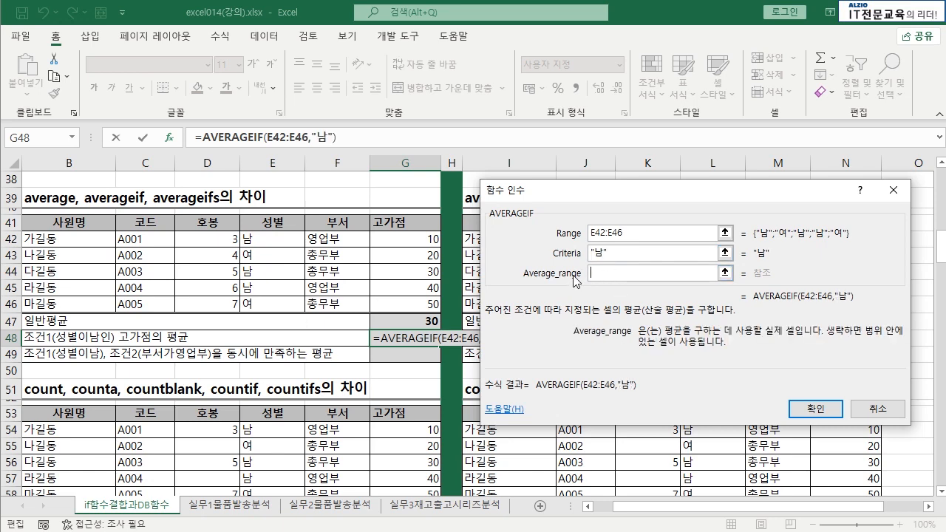
left_click_drag(423, 238, 424, 298)
key("Return")
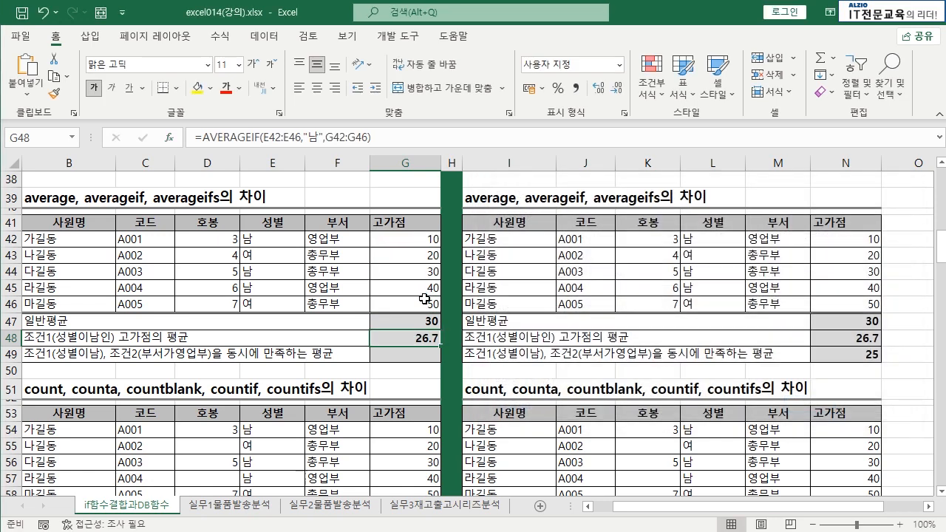
Compare the AVERAGEIF result in G48 with the average of the male employees' scores in G42, G44 and G45
double_click(423, 339)
left_click(411, 242)
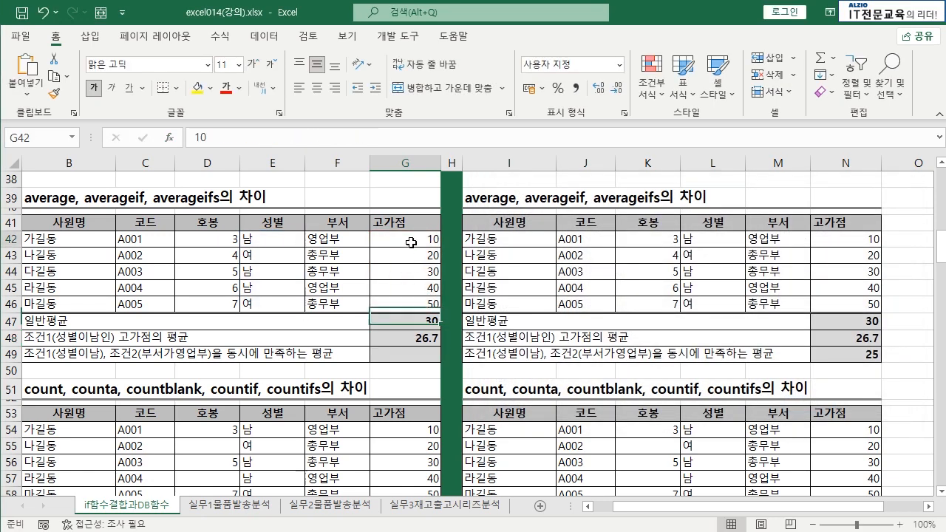
left_click(405, 272, "ctrl")
left_click(404, 288, "ctrl")
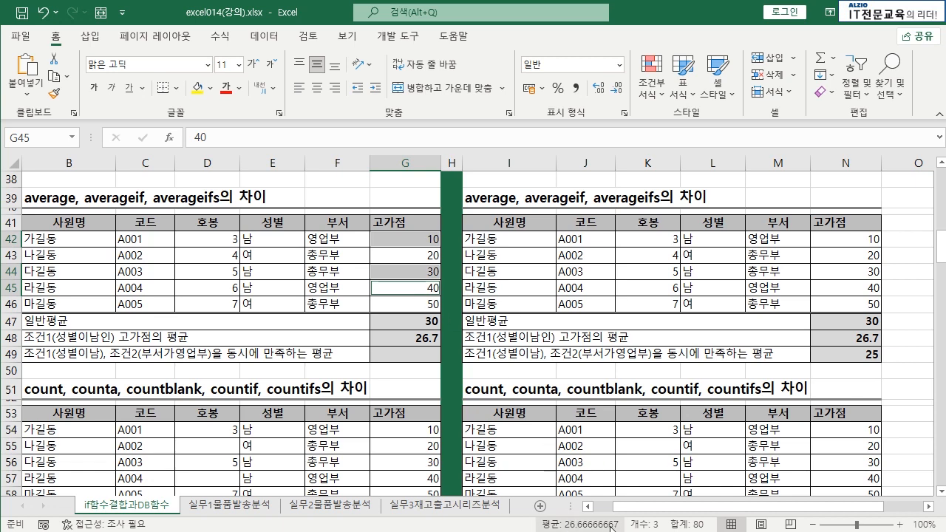
left_click(434, 339)
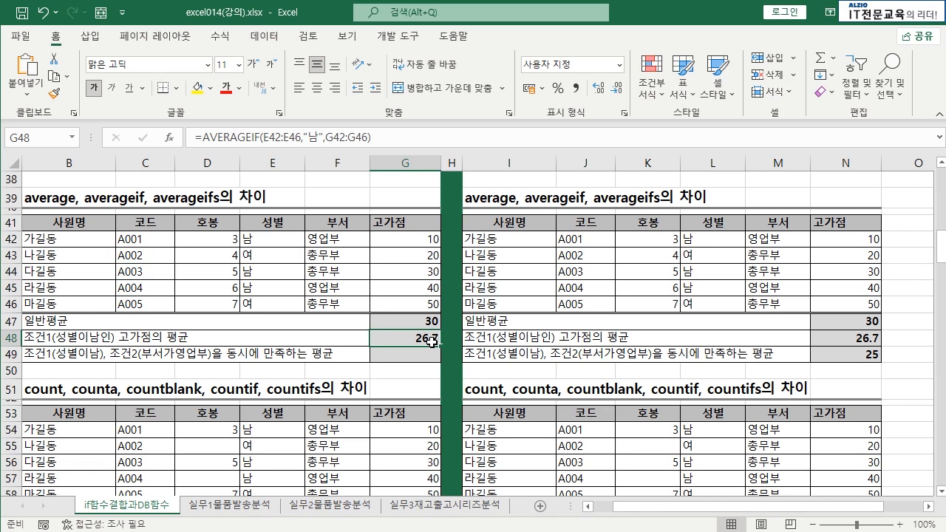
Replace the "남" criteria of the AVERAGEIF formula in G48 with a reference to cell E42 and confirm it
double_click(433, 340)
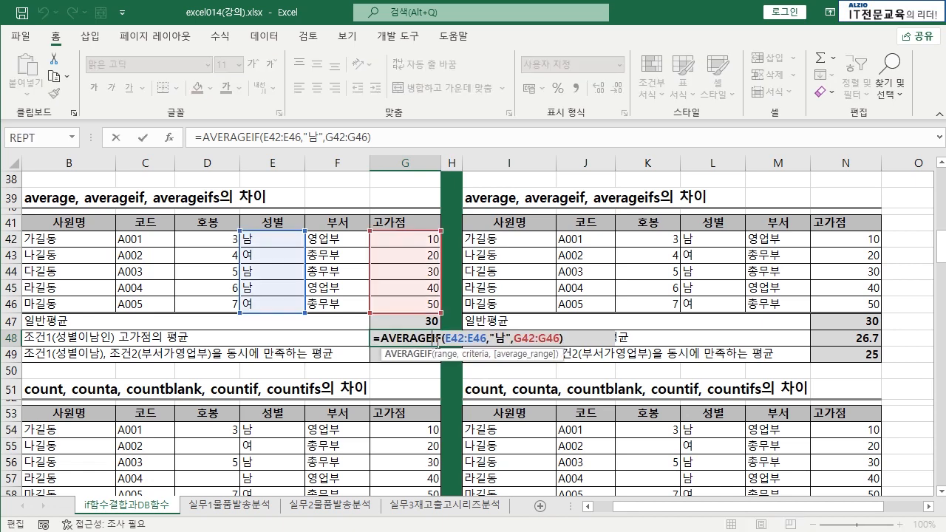
left_click(511, 339)
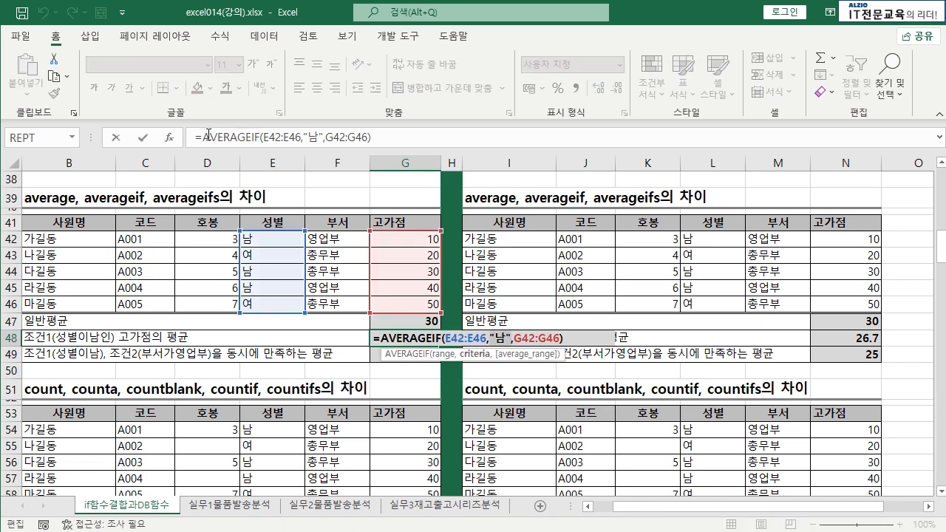
left_click(169, 137)
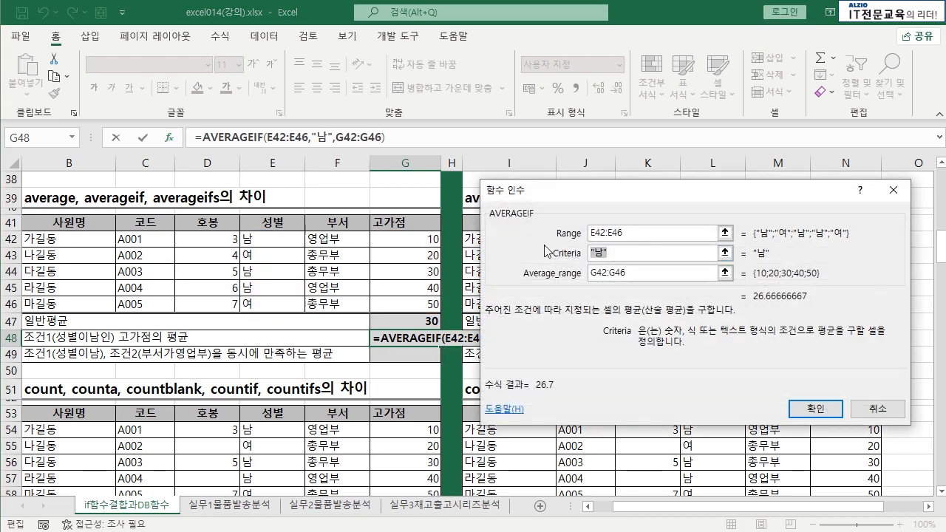
left_click(264, 239)
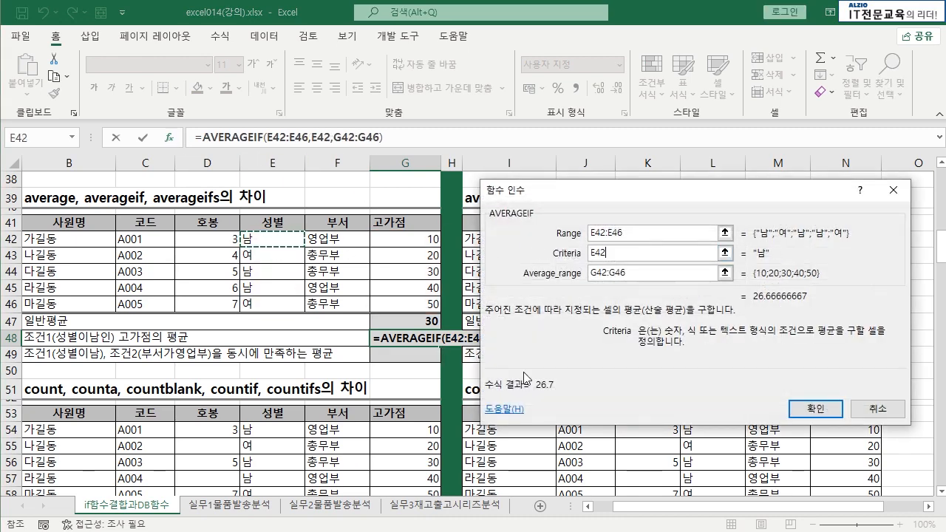
key("Return")
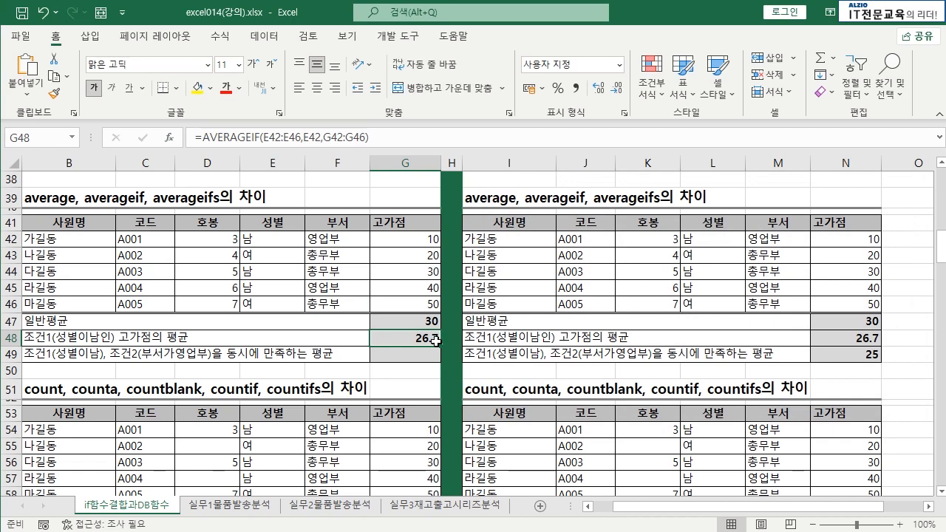
Replace the "남" criteria of the SUMIF formula in G36 with a reference to cell E32 and confirm it
scroll(436, 342, "up", 3)
scroll(436, 341, "up", 1)
double_click(427, 338)
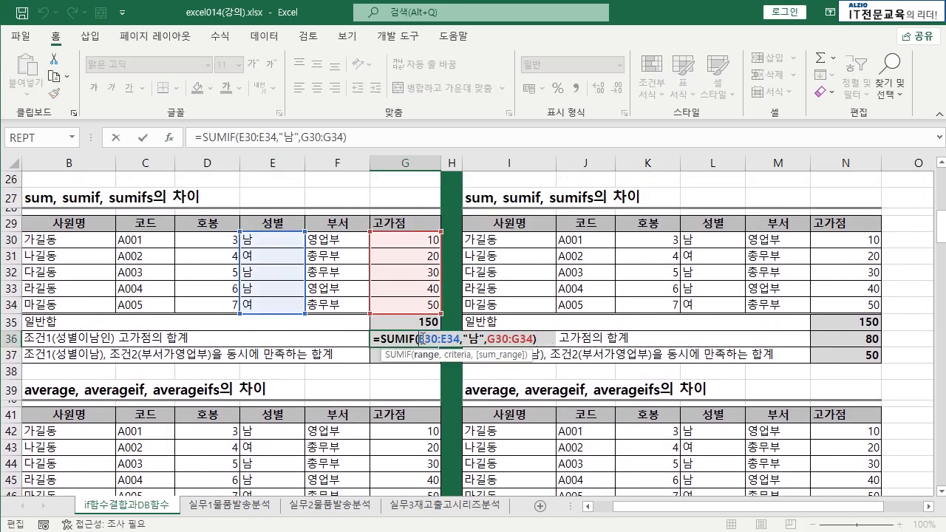
left_click(484, 338)
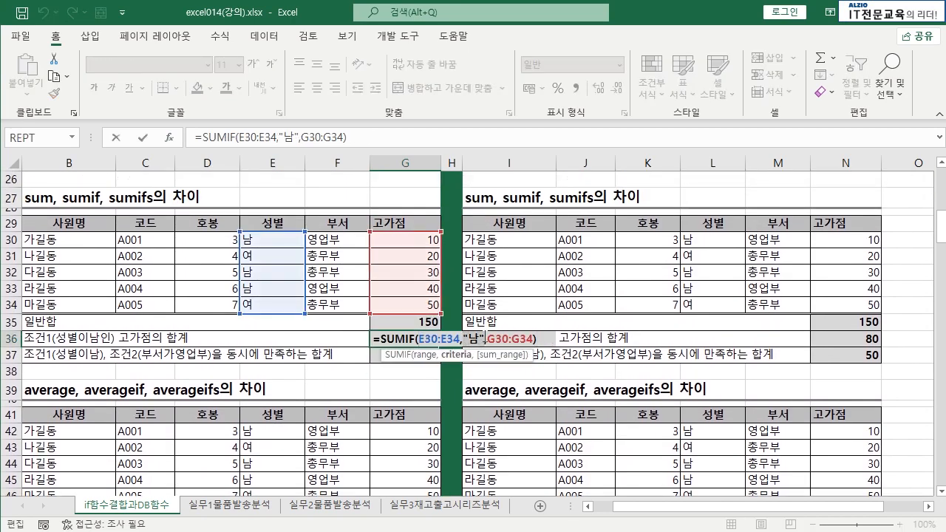
left_click(263, 271)
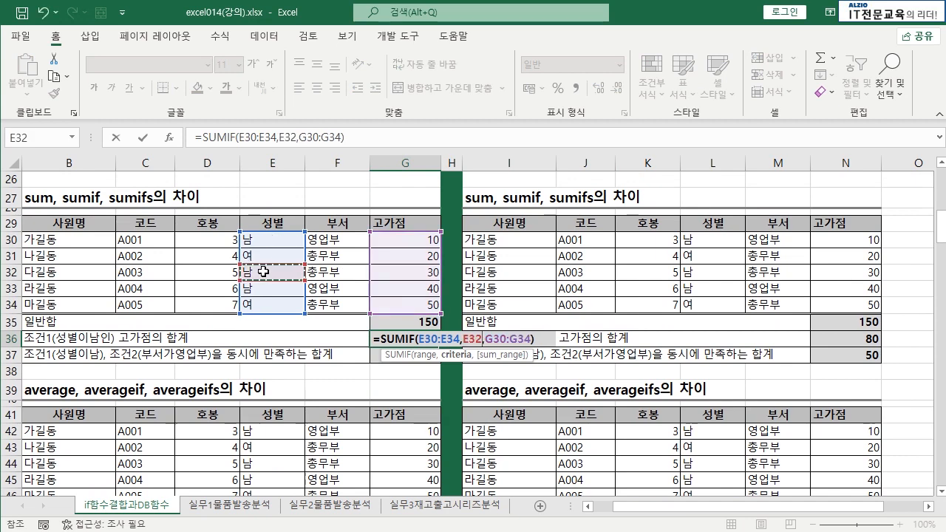
key("Return")
left_click(427, 338)
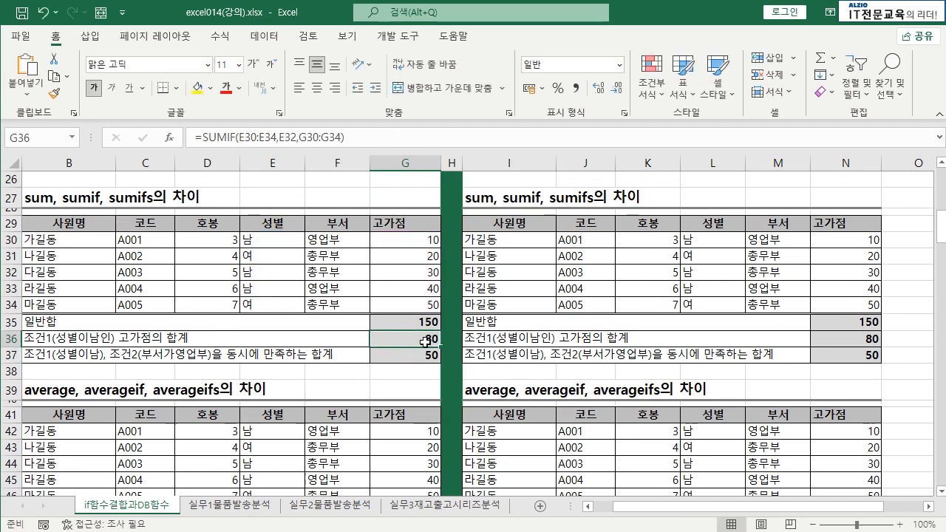
Start an AVERAGEIFS formula in G49 and open its function arguments
scroll(424, 342, "down", 4)
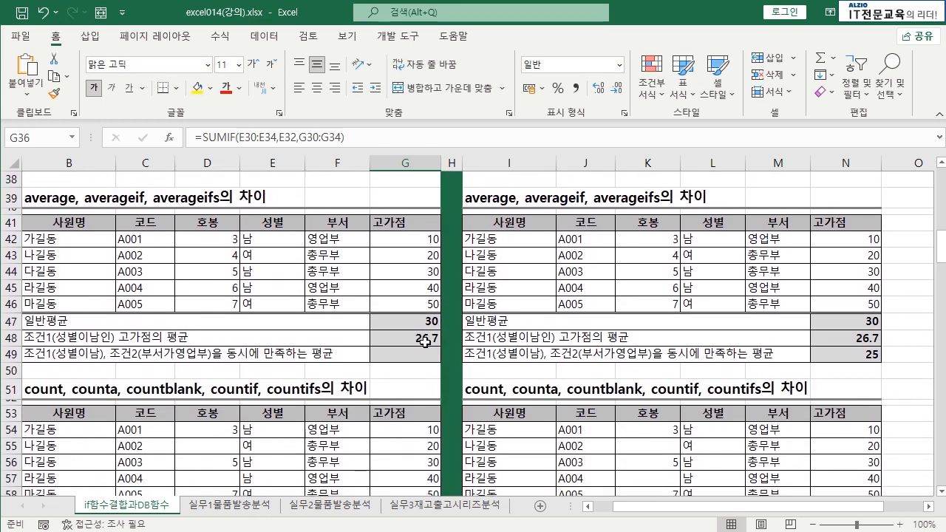
left_click(421, 353)
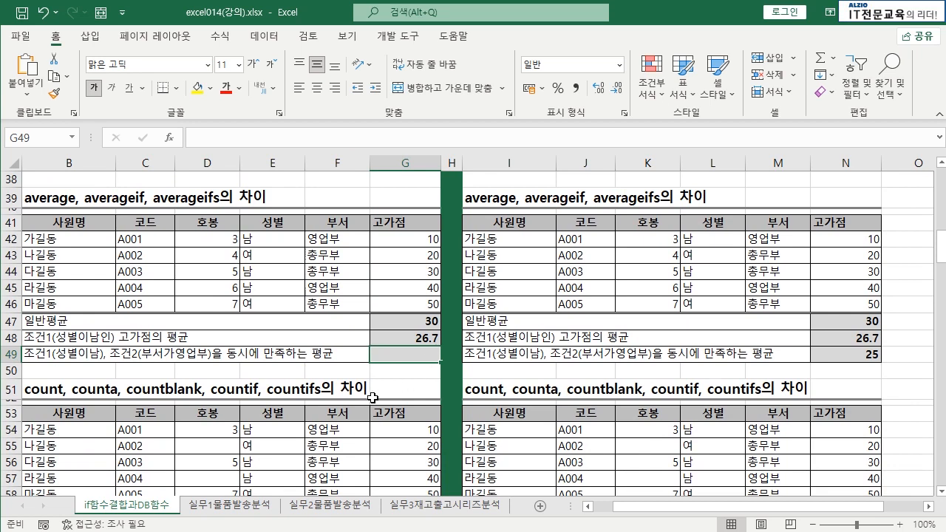
type("=AV")
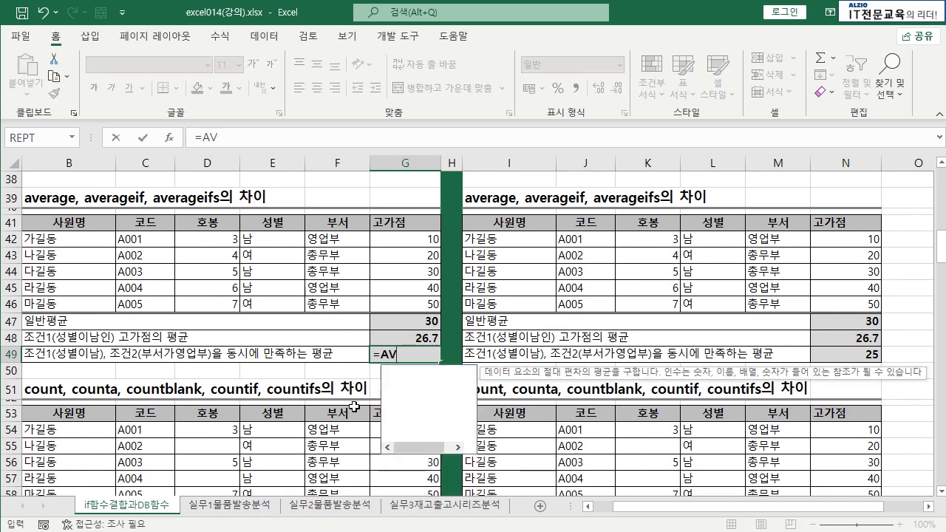
type("E")
key("Down")
key("Down")
key("Down")
key("Down")
key("Tab")
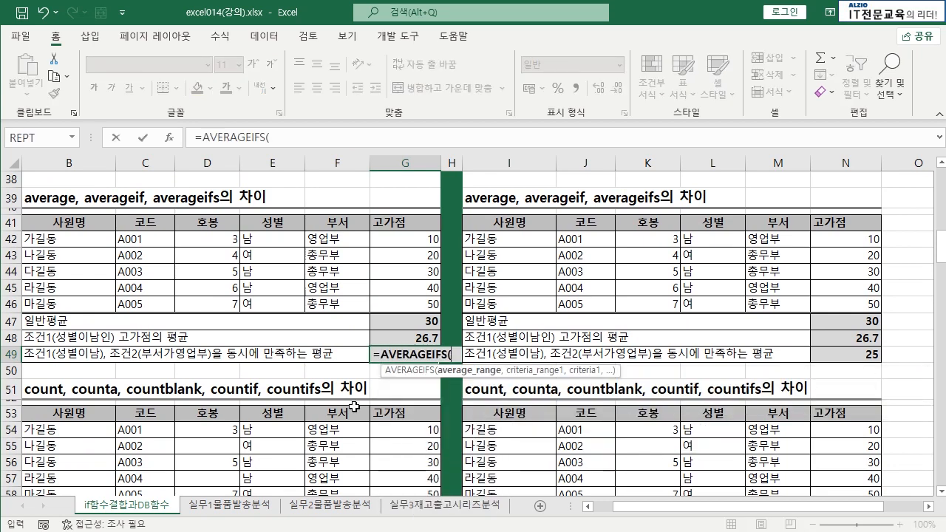
key("ctrl+a")
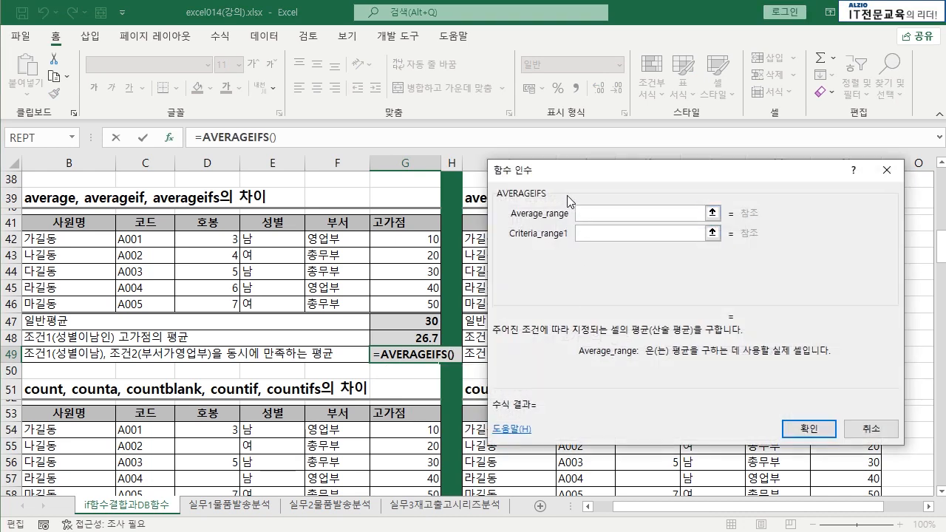
Review the AVERAGEIFS arguments from the average range through the first criteria pair to the second criteria range
key("Tab")
key("Tab")
key("Tab")
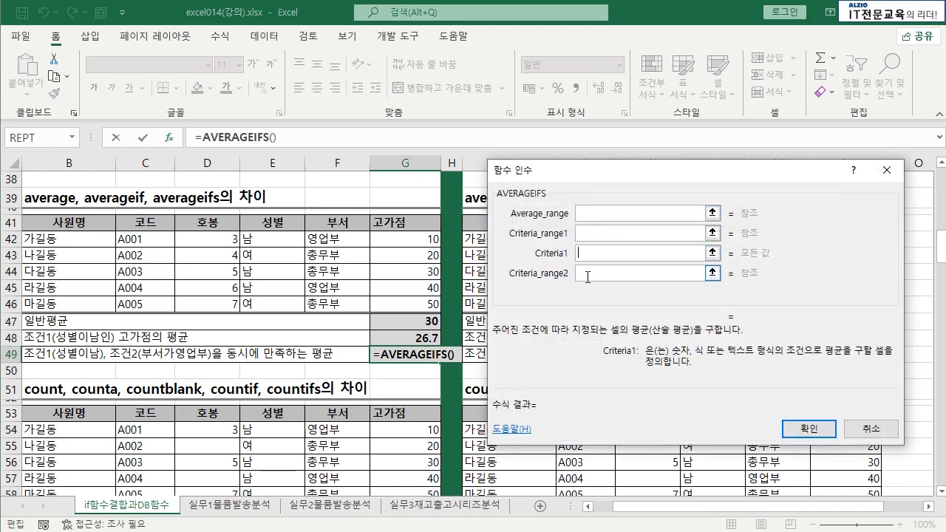
left_click(585, 221)
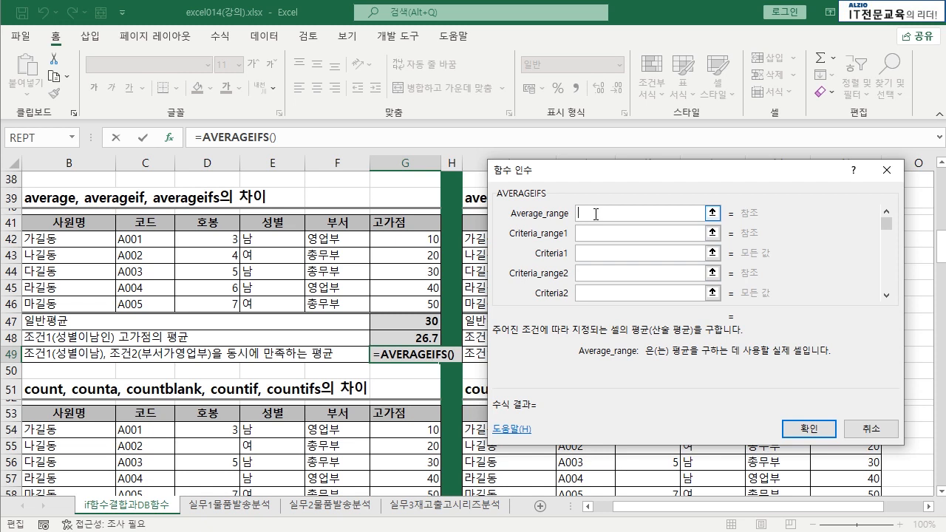
left_click(593, 231)
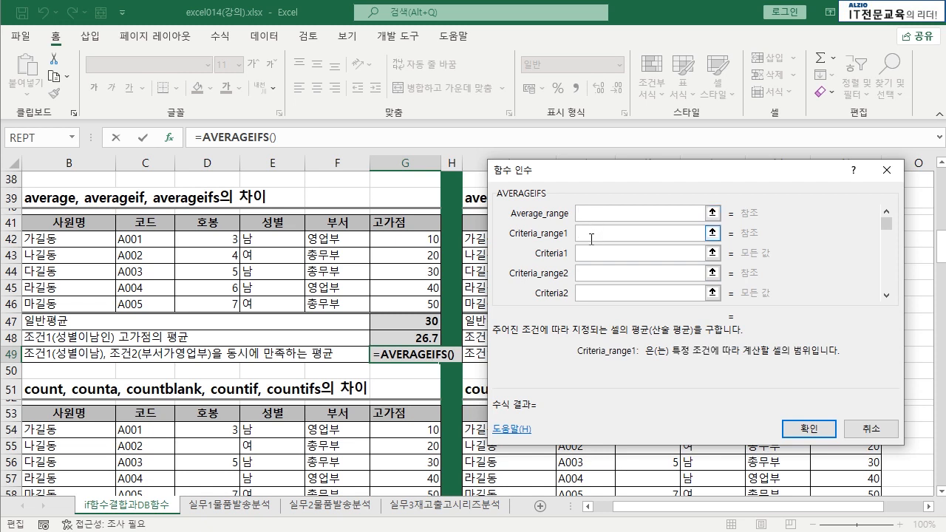
left_click(588, 250)
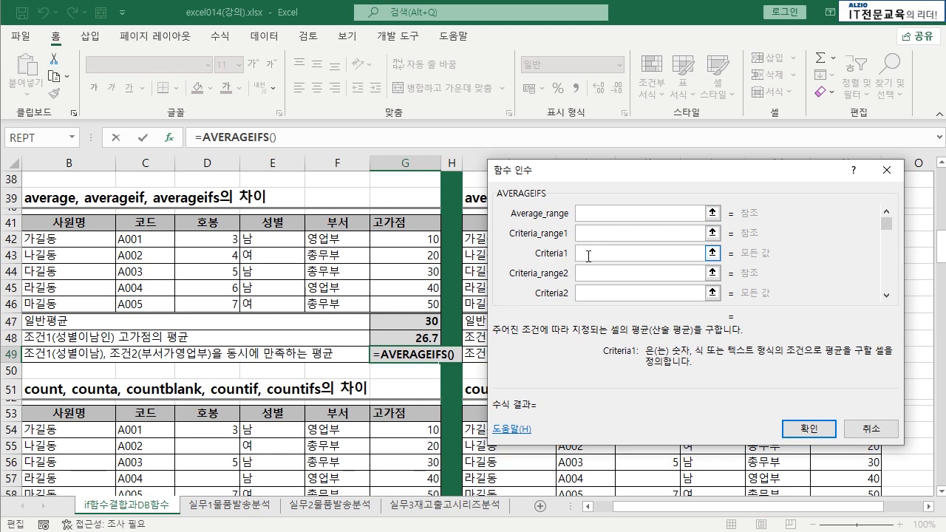
left_click(586, 273)
Set the AVERAGEIFS average range to G42:G46 and its first condition to range E42:E46 with criteria E42
left_click(591, 214)
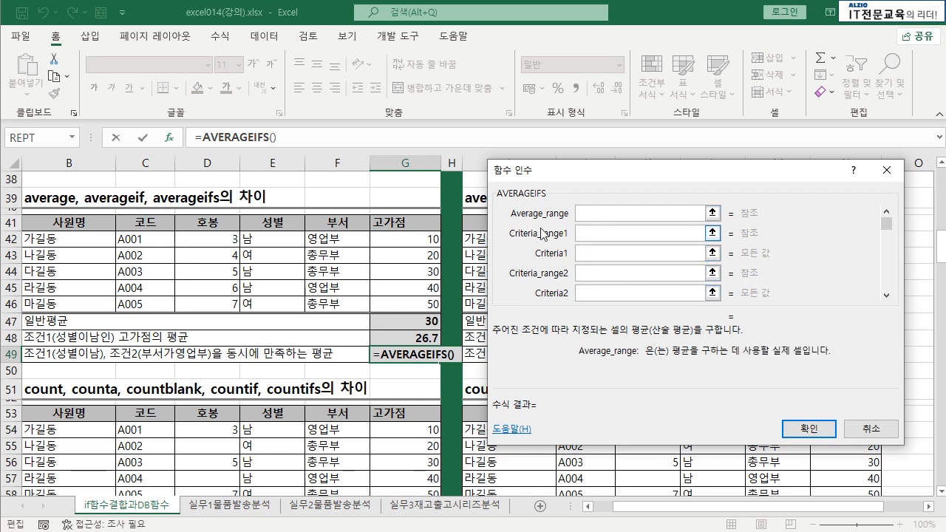
left_click_drag(427, 238, 415, 304)
left_click(593, 233)
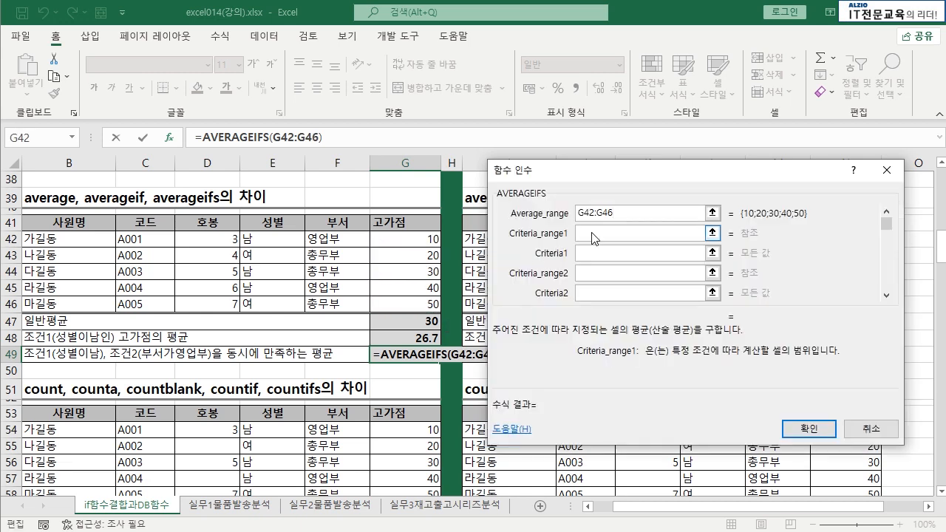
left_click_drag(270, 241, 278, 305)
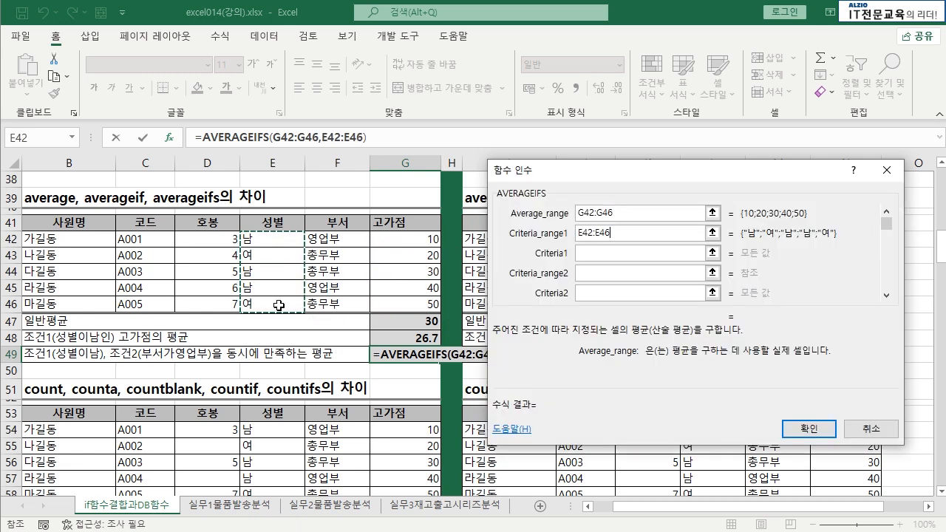
left_click(595, 254)
left_click(276, 241)
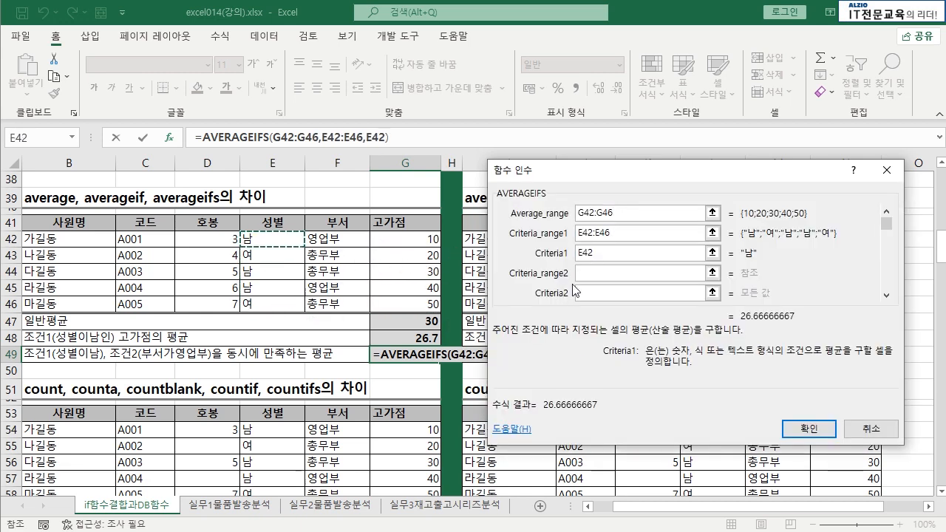
Add the second AVERAGEIFS condition with range F42:F46 and criteria F42, and confirm the formula
left_click(595, 272)
left_click_drag(353, 238, 354, 303)
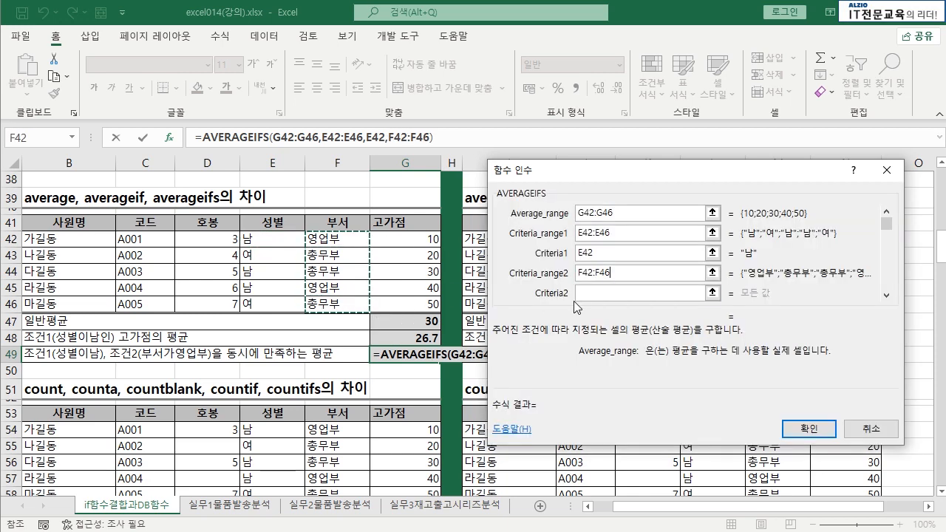
left_click(589, 293)
left_click(339, 241)
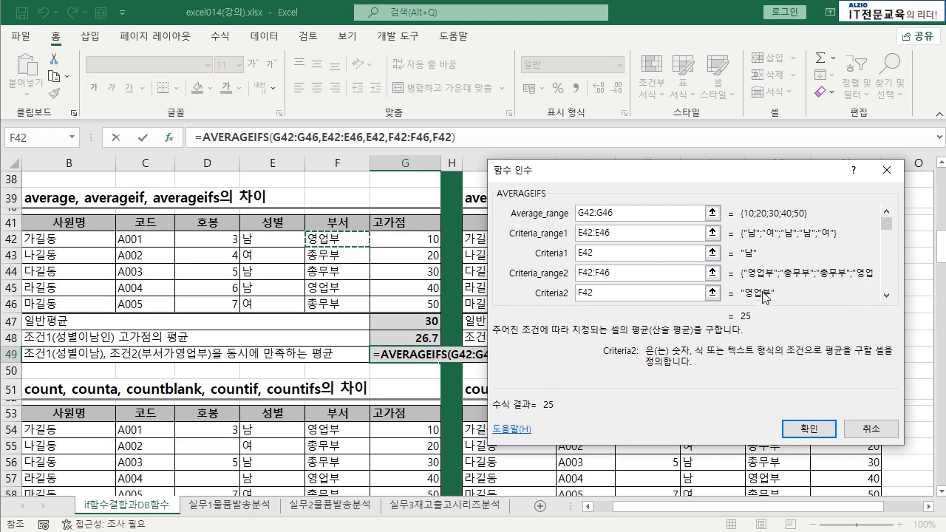
left_click(808, 429)
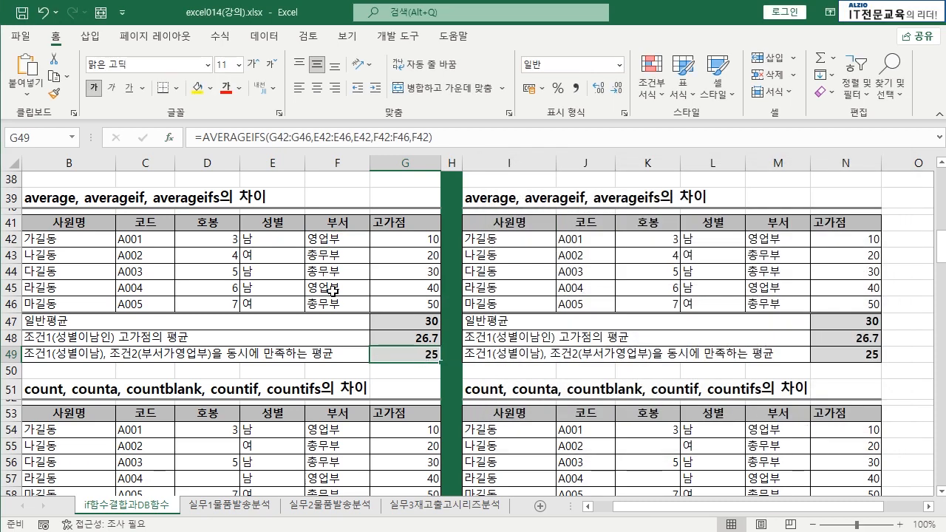
Compare the AVERAGEIFS result in G49 with the average of the male 영업부 employees' scores in G42 and G45
left_click_drag(280, 239, 387, 243)
left_click_drag(264, 287, 392, 290, "ctrl")
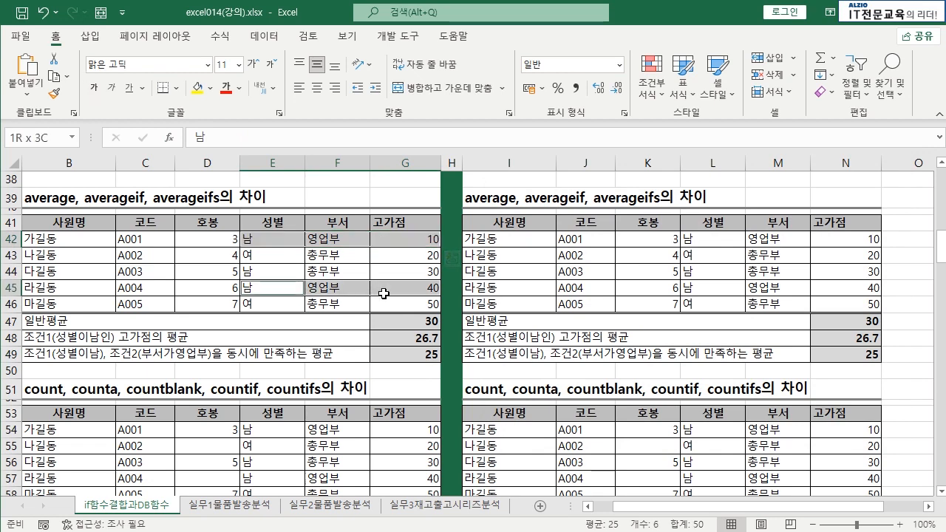
left_click(412, 245)
left_click(419, 288, "ctrl")
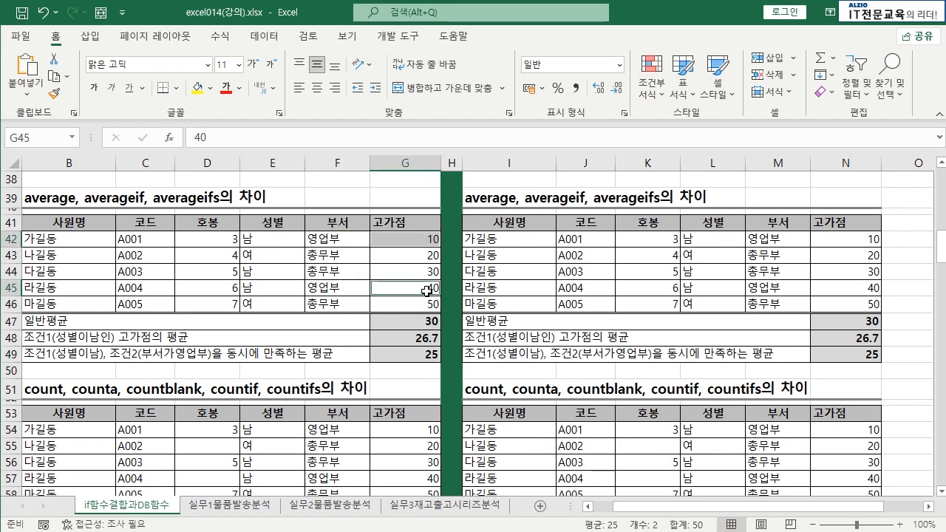
left_click(432, 355)
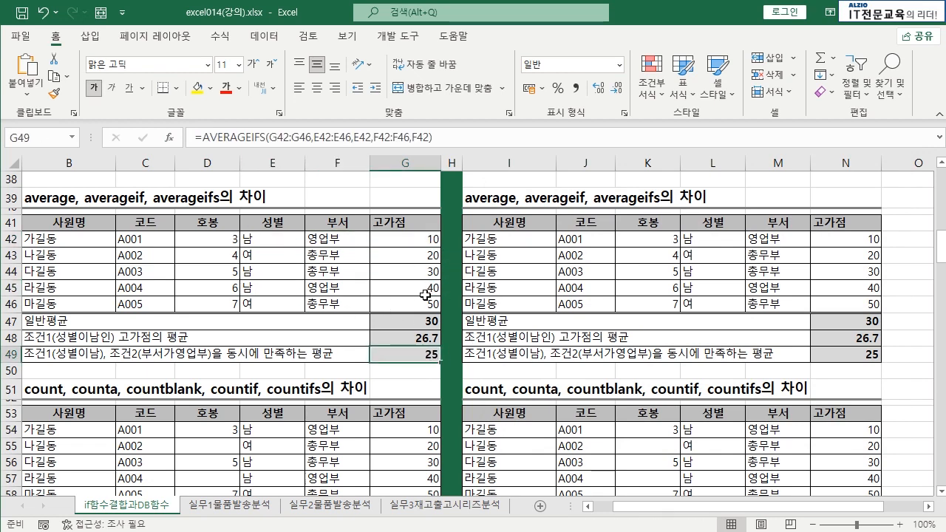
Examine the 고가점 scores in G54:G58 of the count, counta, countblank, countif, countifs table
scroll(442, 301, "down", 3)
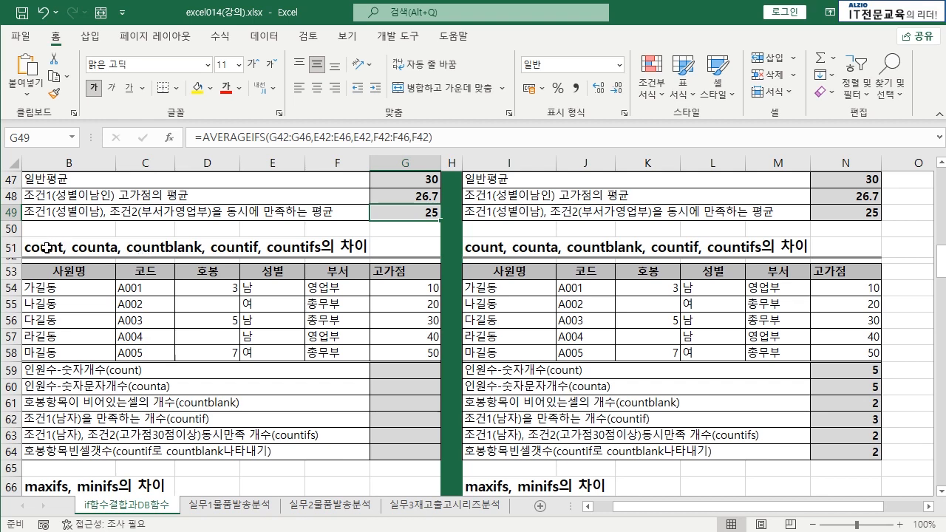
left_click(408, 289)
left_click(409, 304)
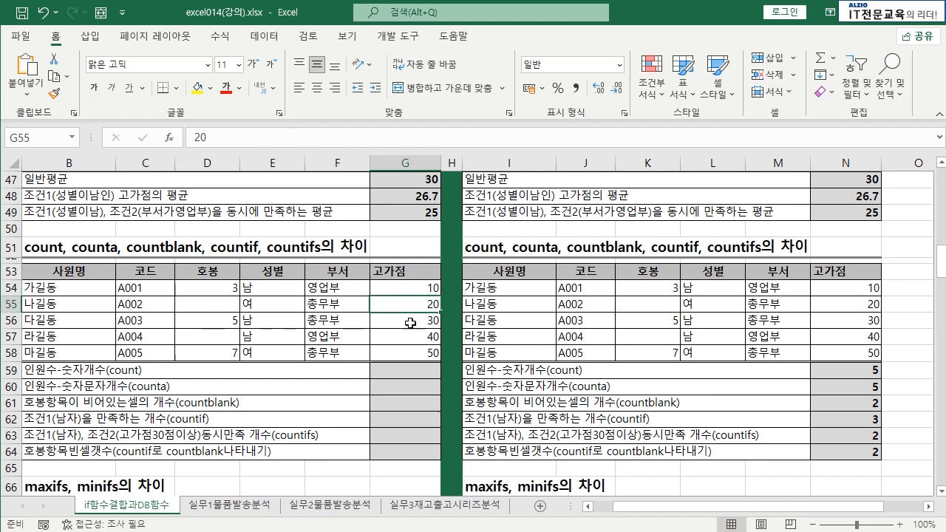
left_click(410, 322)
left_click(407, 338)
left_click(405, 352)
left_click(412, 320)
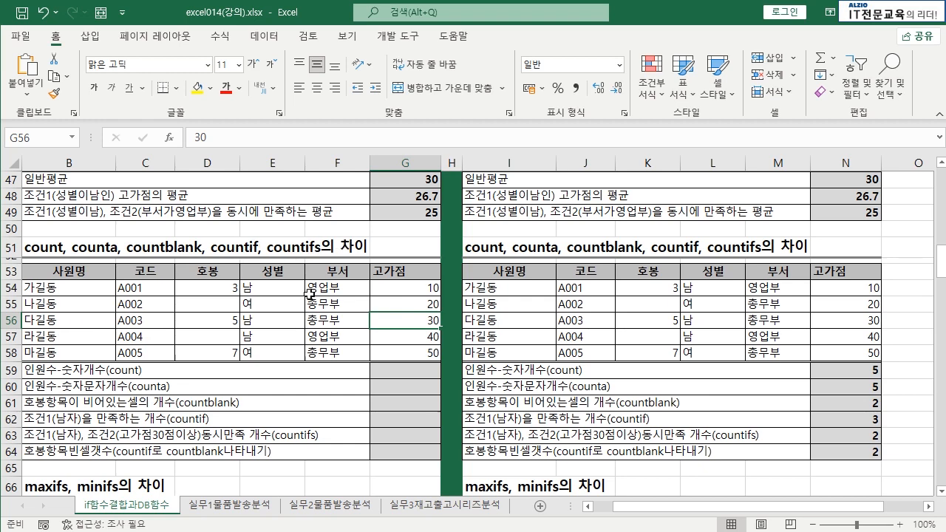
Enter a COUNT formula in G59 over the 고가점 scores G54:G58 and check it against those cells
left_click(177, 373)
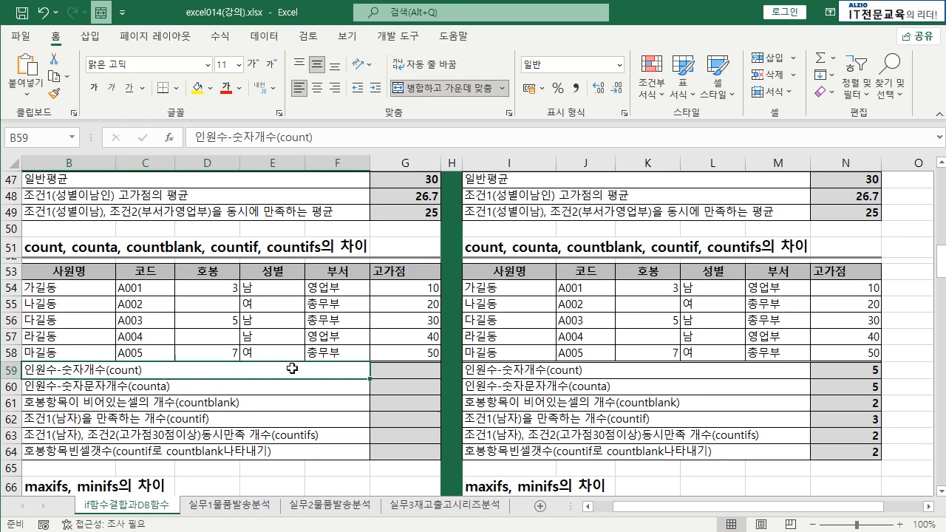
left_click(430, 372)
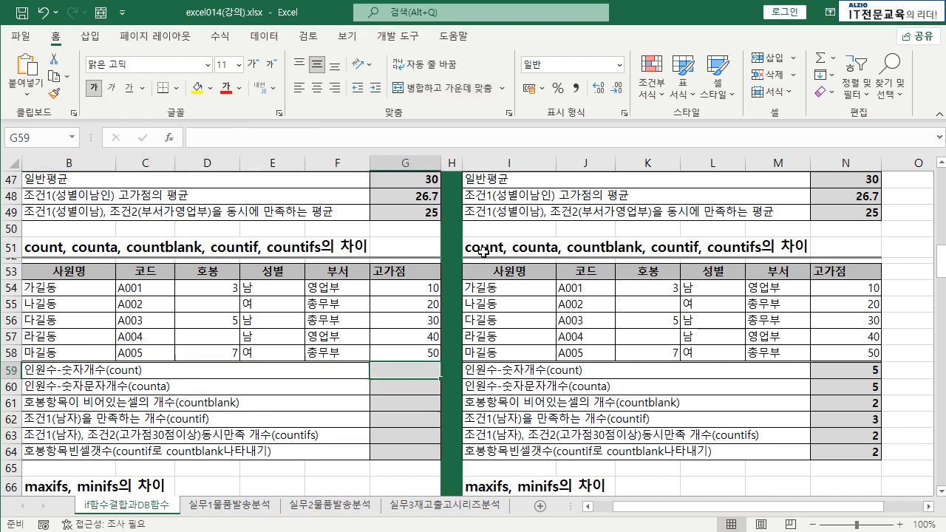
type("=COUNT")
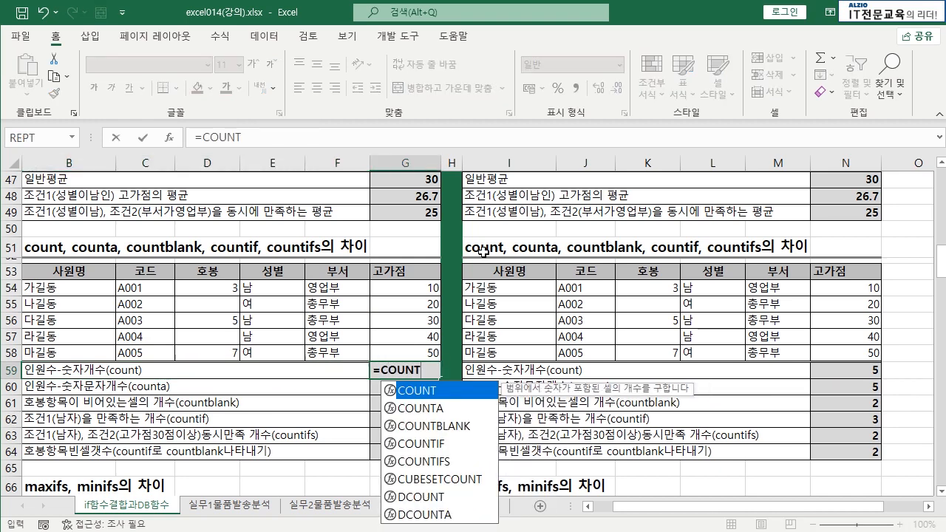
type("(")
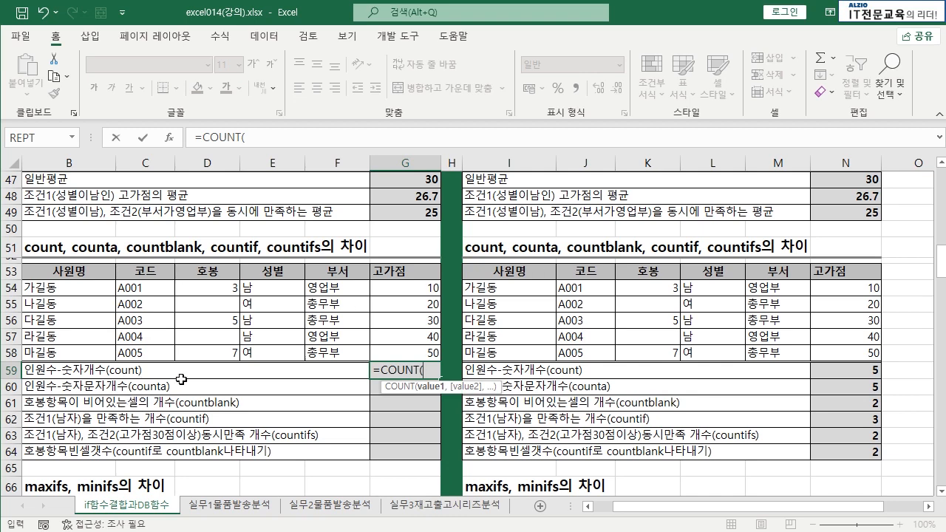
left_click_drag(404, 288, 407, 353)
key("Return")
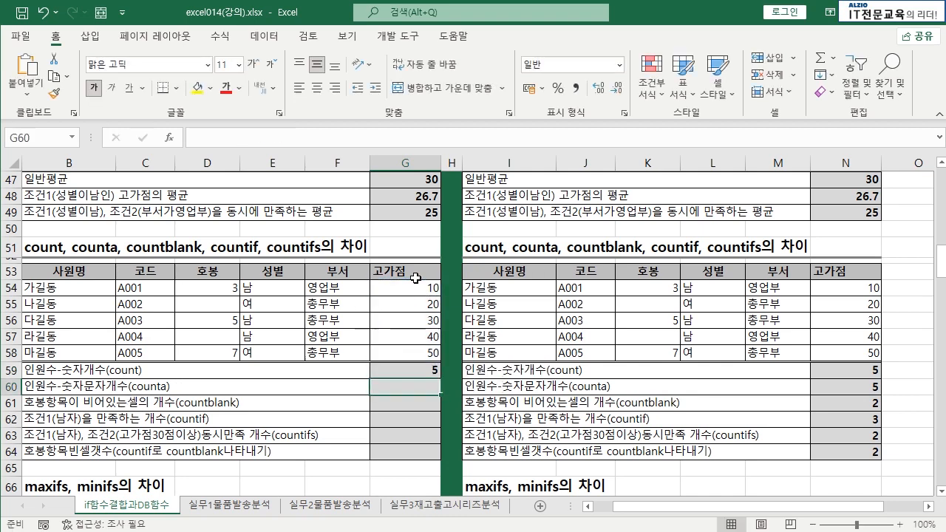
left_click(411, 367)
left_click_drag(427, 293, 429, 351)
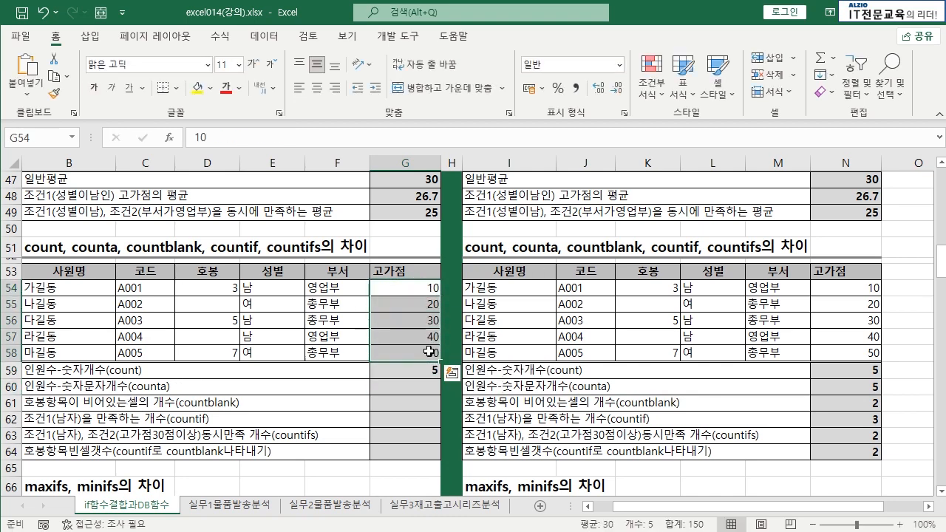
Replace the COUNT range in G59 with the 부서 cells F54:F58
double_click(429, 368)
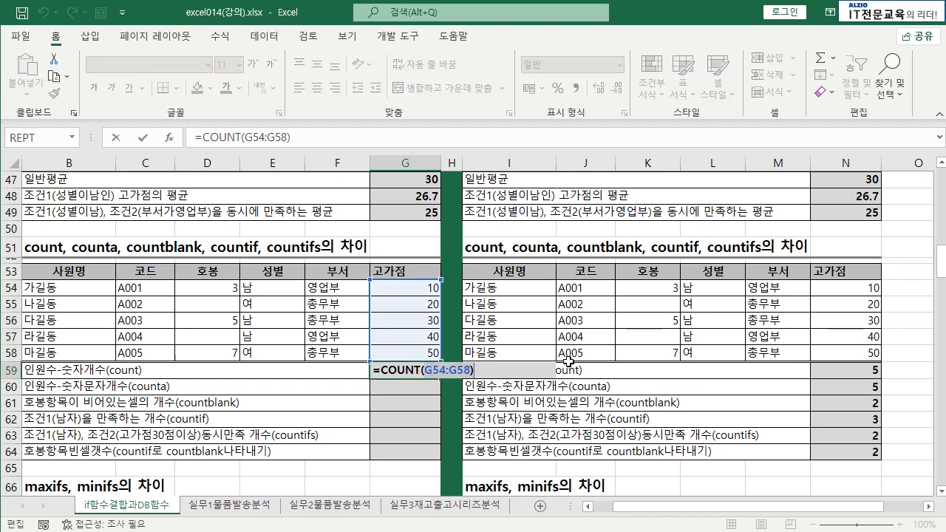
key("BackSpace")
key("BackSpace")
key("BackSpace")
key("BackSpace")
key("BackSpace")
key("BackSpace")
key("BackSpace")
key("BackSpace")
left_click_drag(345, 287, 344, 354)
key("Return")
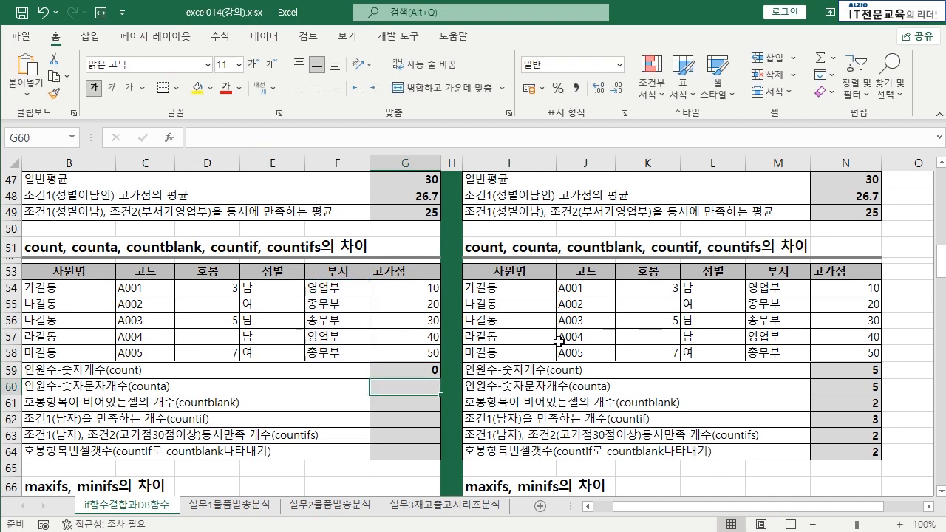
Replace the COUNT range in G59 with the 사원명 cells B54:B58
left_click(419, 373)
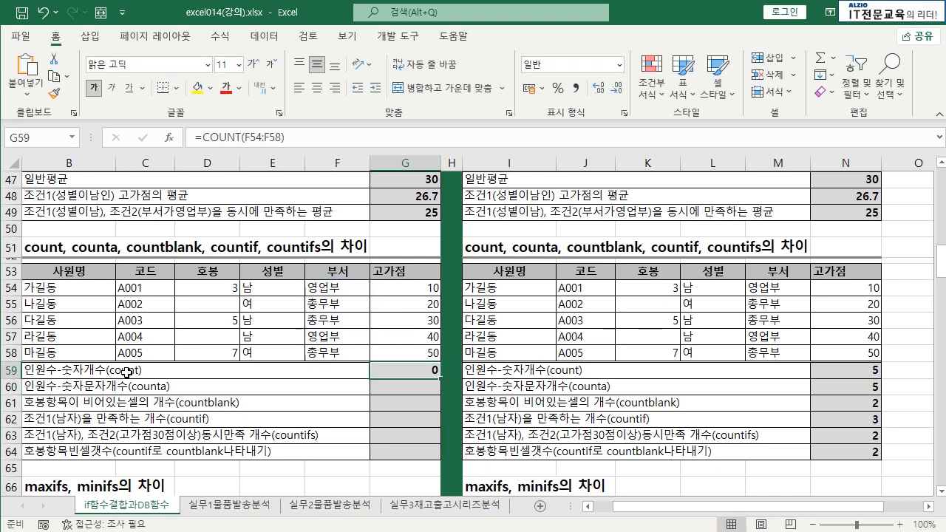
double_click(415, 370)
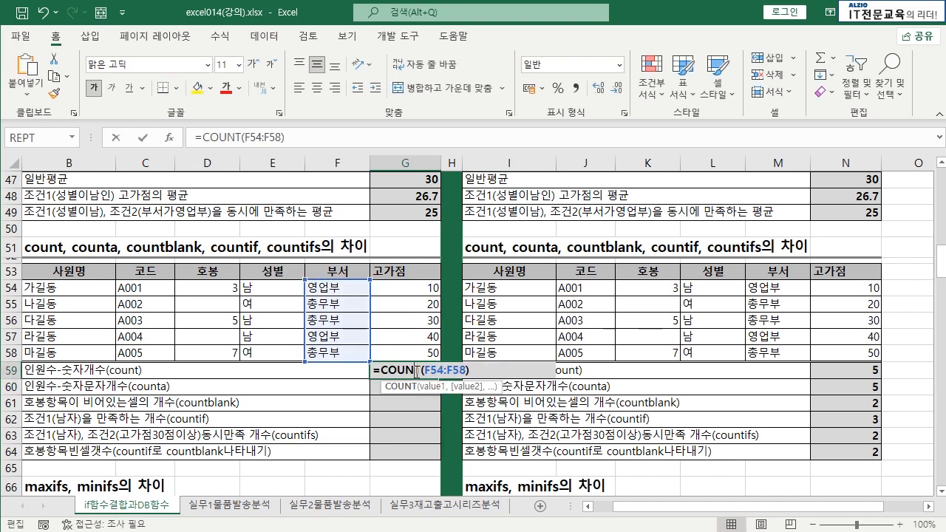
left_click_drag(426, 371, 548, 365)
key("Delete")
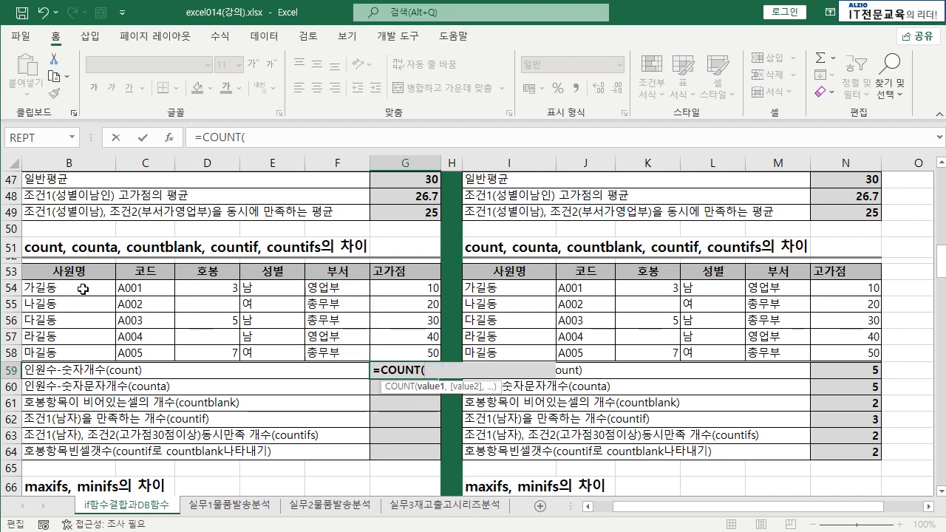
left_click_drag(83, 288, 83, 353)
key("Return")
Replace the COUNT range in G59 with the 코드 cells C54:C58
double_click(412, 370)
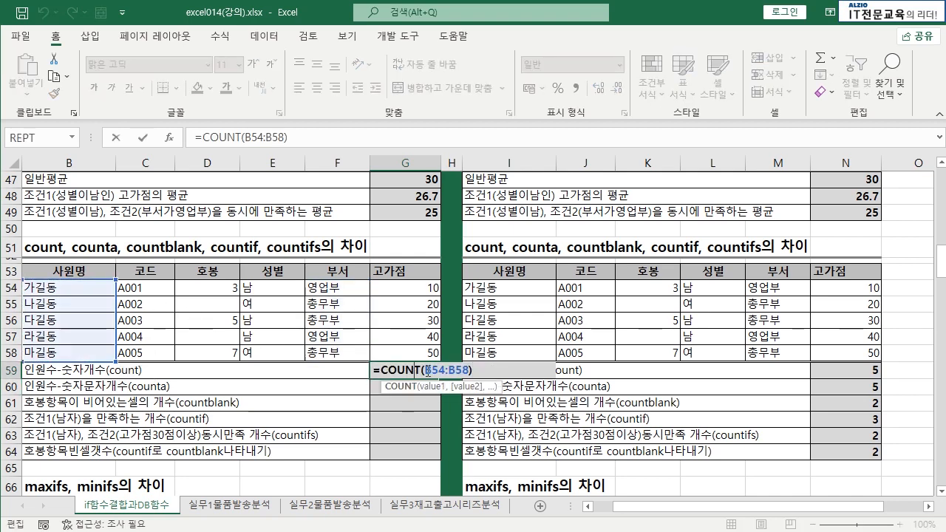
left_click_drag(426, 370, 476, 370)
key("Delete")
left_click_drag(145, 288, 147, 353)
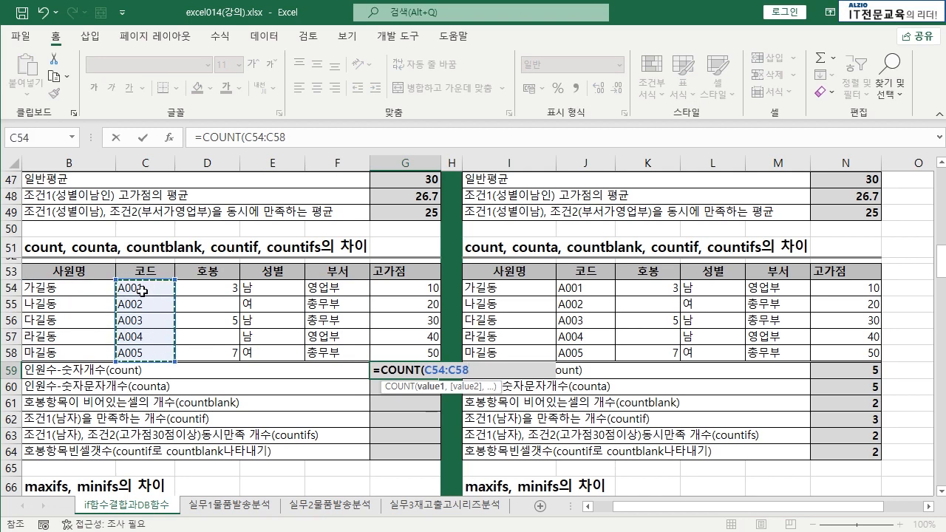
key("Return")
Replace the COUNT range in G59 with the 호봉 cells D54:D58 and check the result
double_click(390, 364)
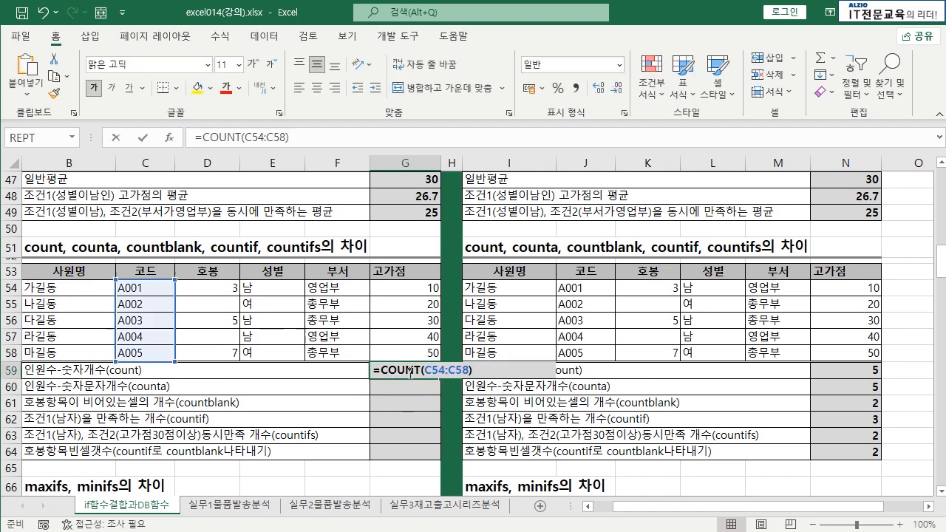
key("BackSpace")
key("BackSpace")
key("BackSpace")
key("BackSpace")
key("BackSpace")
key("BackSpace")
key("BackSpace")
key("BackSpace")
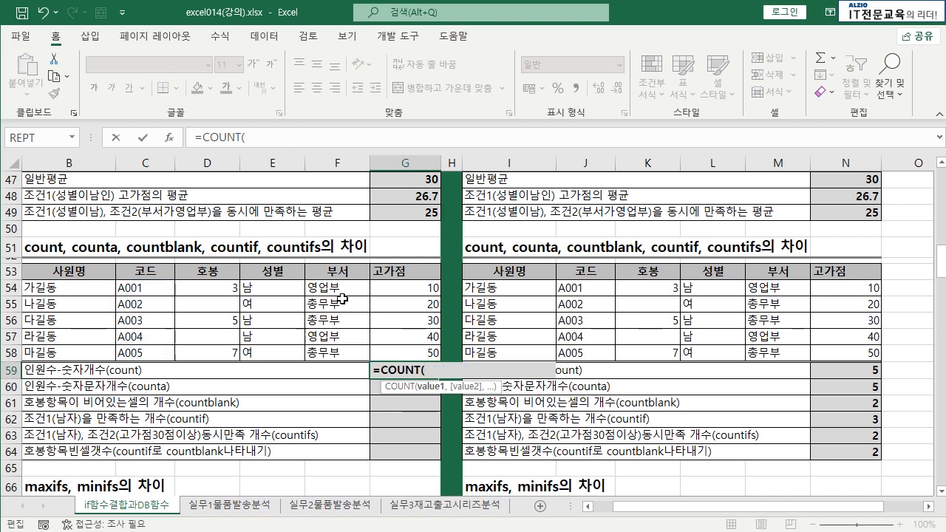
left_click_drag(235, 286, 222, 353)
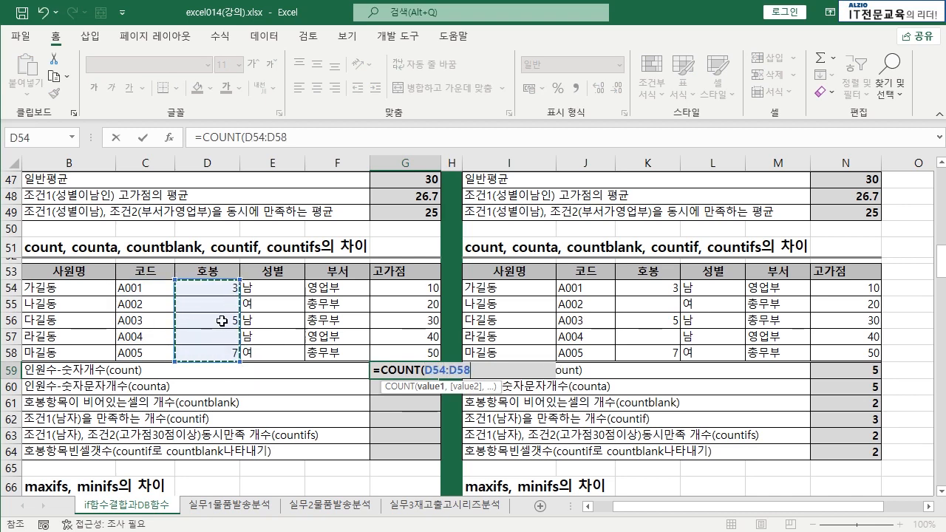
key("Return")
left_click(409, 375)
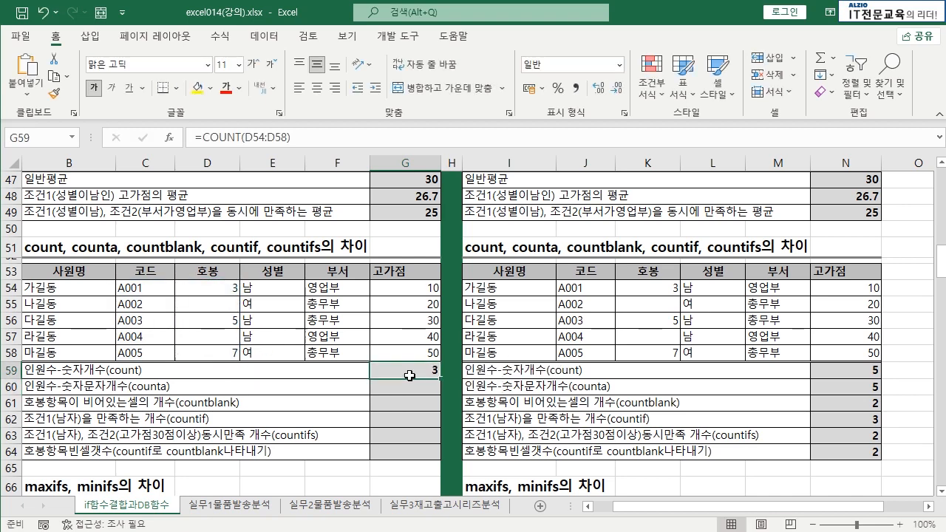
Set the COUNT range in G59 back to the 고가점 scores G54:G58
double_click(407, 371)
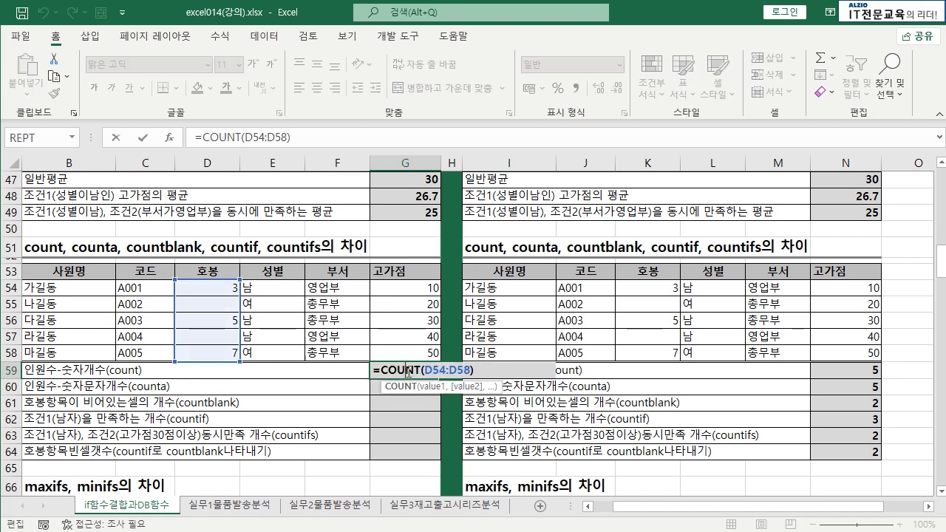
left_click_drag(427, 369, 604, 372)
key("BackSpace")
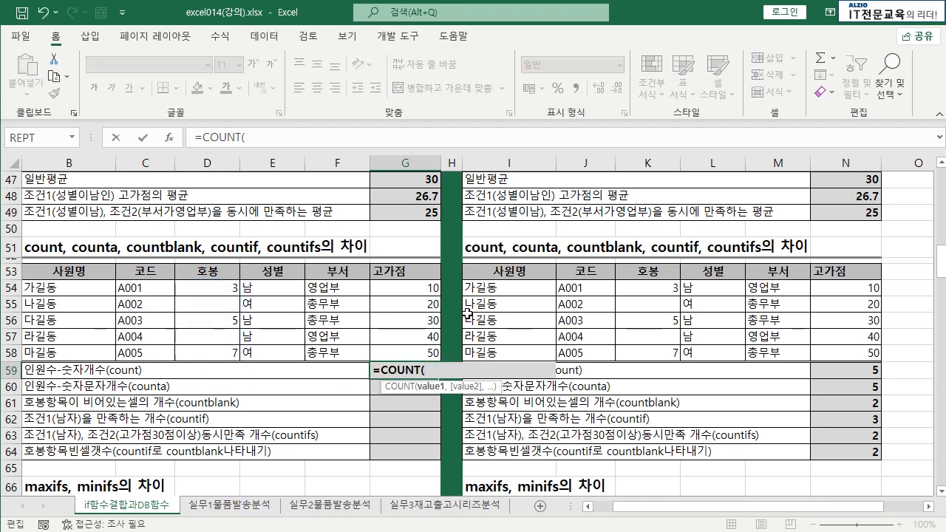
left_click_drag(422, 290, 421, 352)
key("Return")
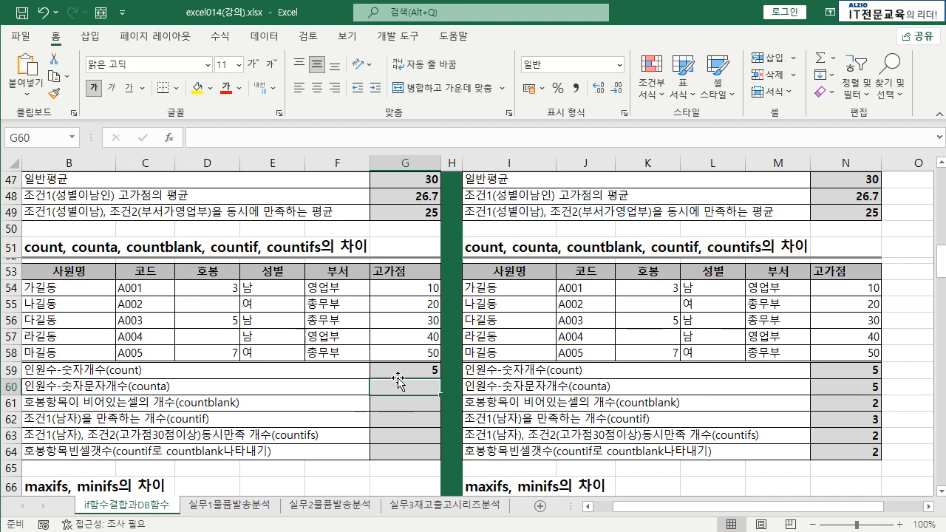
Enter a COUNTA formula in G60 over the 고가점 scores G54:G58
type("=COUNTA(")
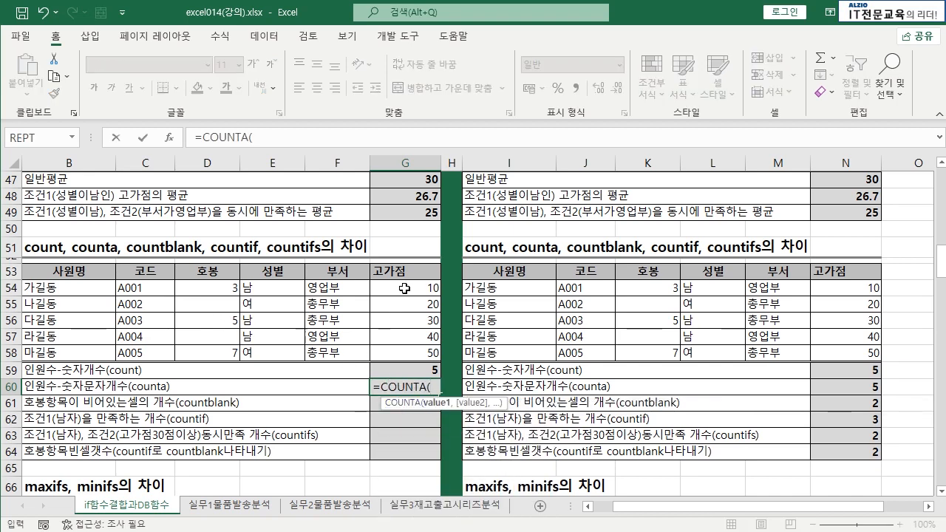
left_click_drag(404, 288, 432, 353)
key("Return")
Replace the COUNTA range in G60 with the 부서 cells F54:F58 and check the result
double_click(420, 386)
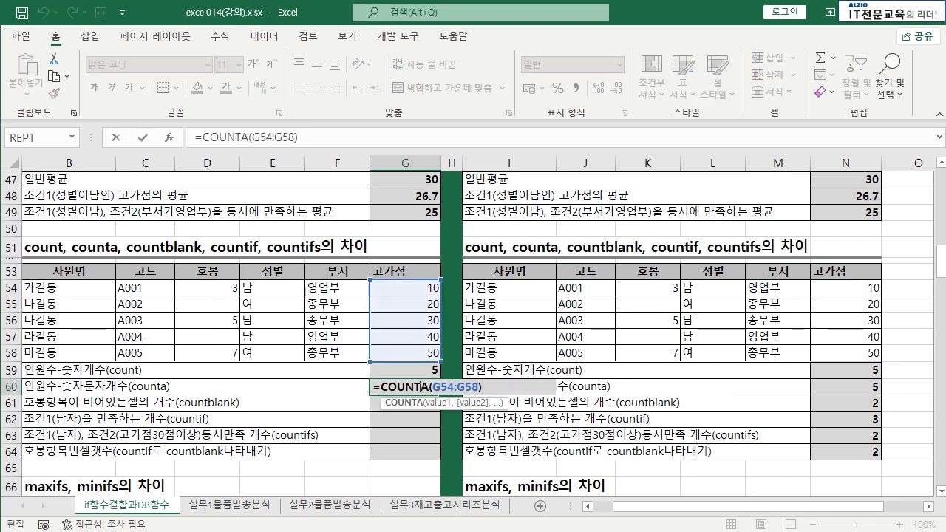
left_click_drag(429, 386, 600, 393)
key("BackSpace")
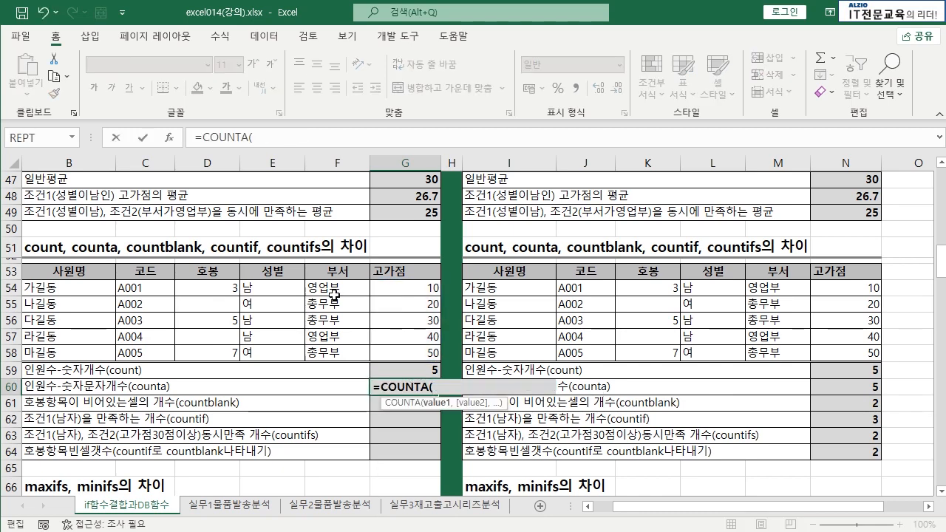
left_click_drag(334, 289, 334, 353)
key("Return")
left_click(433, 385)
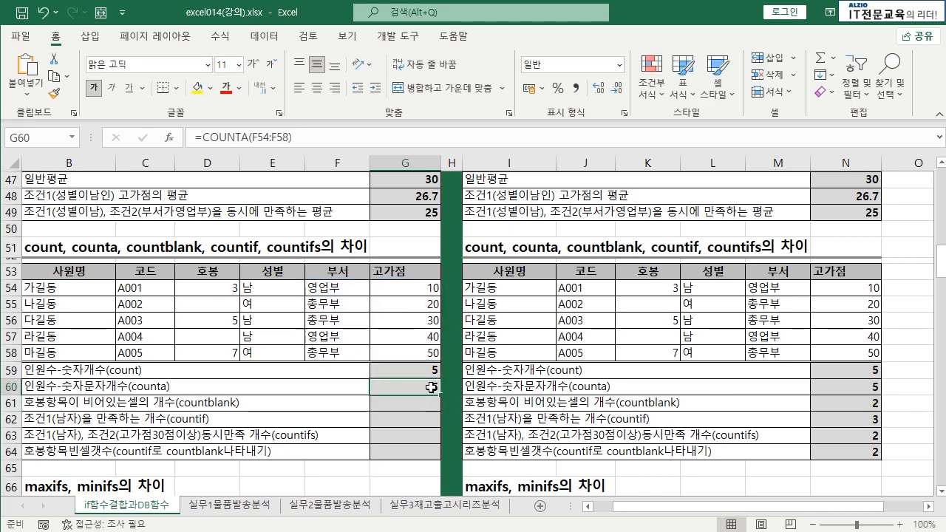
Replace the COUNTA range in G60 with the 코드 cells C54:C58
double_click(433, 386)
left_click_drag(433, 386, 487, 387)
key("BackSpace")
left_click_drag(138, 288, 148, 347)
key("Return")
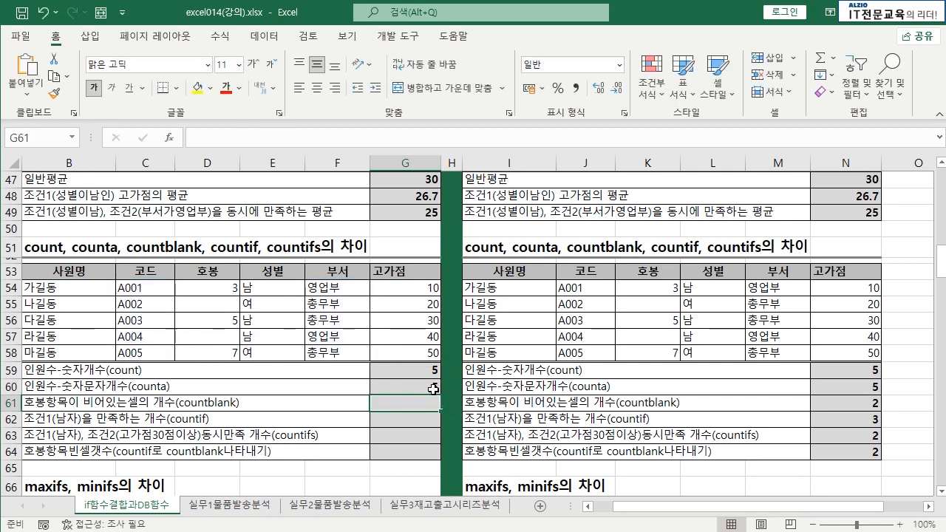
Replace the COUNTA range in G60 with the 호봉 cells D54:D58 and examine the blank cells D55 and D57
double_click(432, 386)
left_click_drag(433, 386, 488, 387)
key("BackSpace")
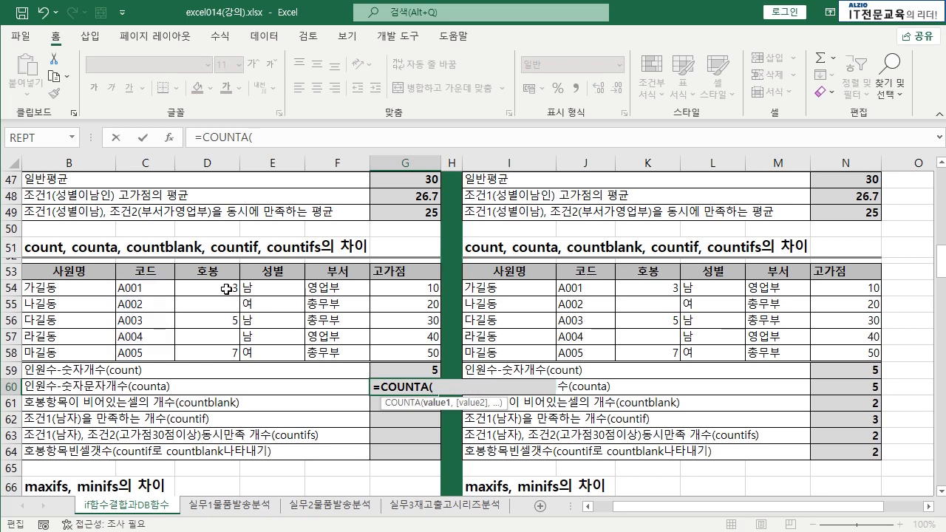
left_click_drag(227, 289, 233, 356)
key("Return")
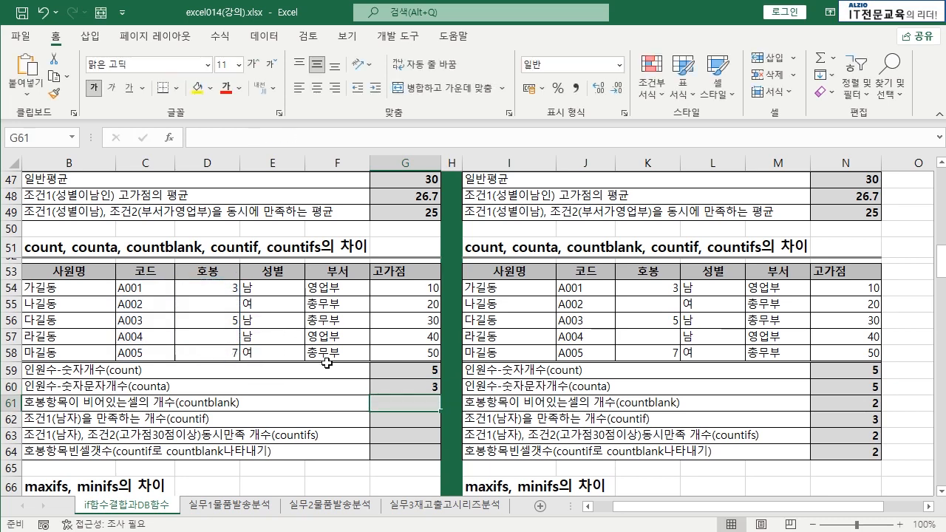
left_click(229, 305)
left_click(222, 336)
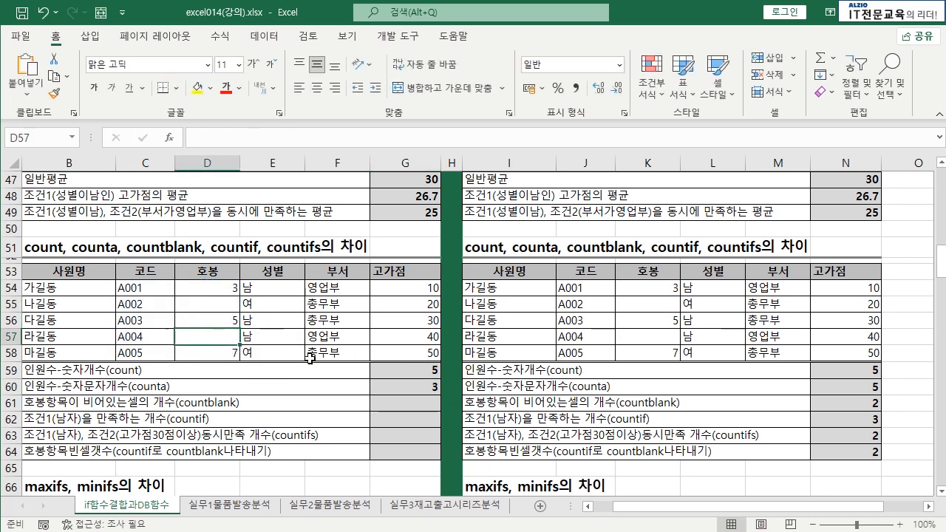
Change the COUNTA formula in G60 to count the 사원명 cells B54:B58
left_click(416, 386)
double_click(416, 386)
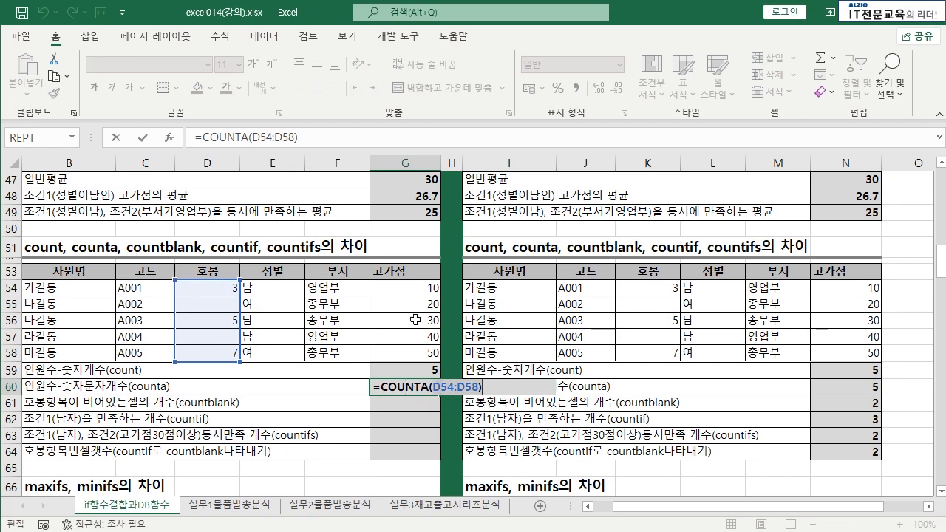
left_click_drag(406, 287, 407, 352)
left_click_drag(109, 285, 93, 345)
key("Return")
Enter a COUNTBLANK formula in G61 over the 고가점 scores G54:G58
left_click(117, 401)
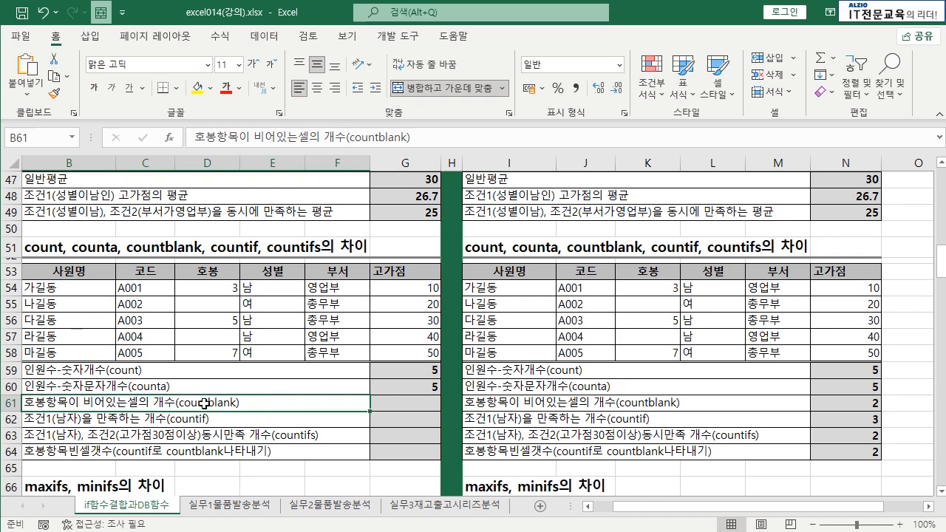
left_click(402, 403)
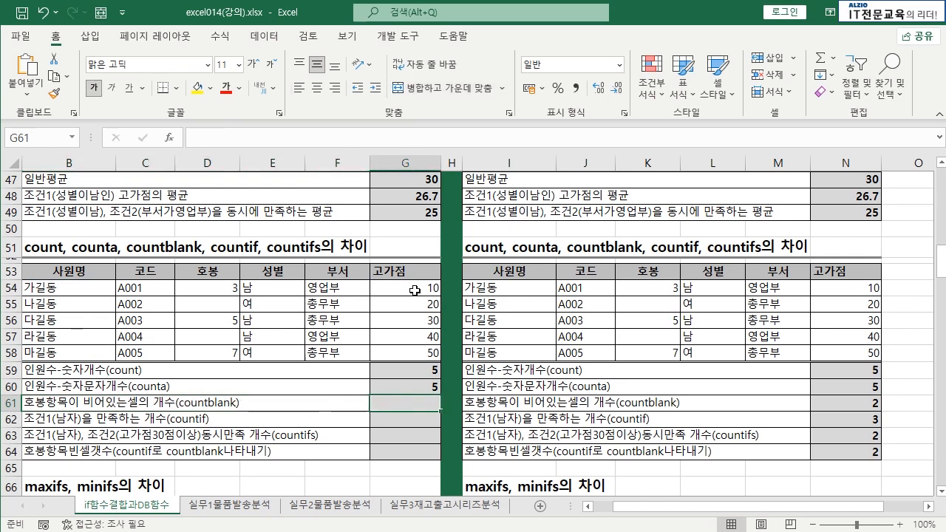
type("=COUNT")
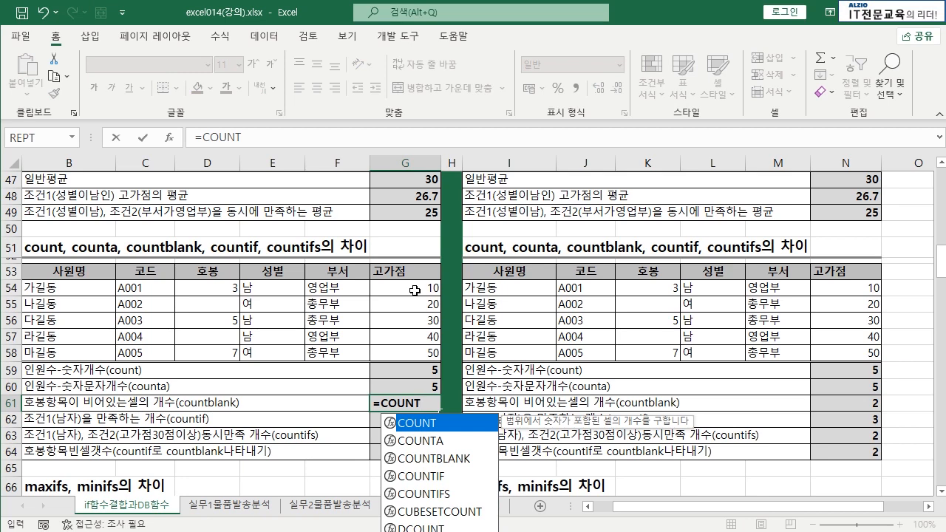
double_click(447, 454)
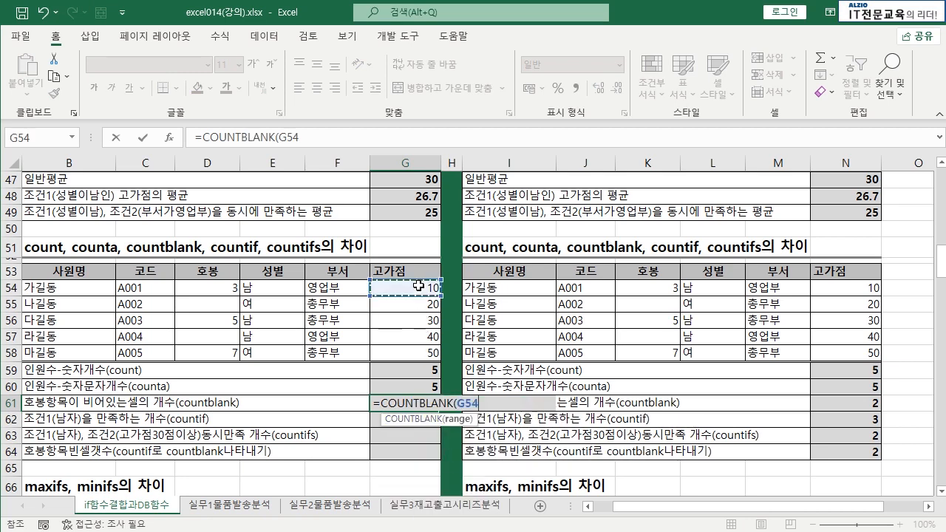
left_click_drag(421, 286, 418, 350)
key("Return")
Change the COUNTBLANK range in G61 to the 성별, 부서 and 고가점 cells E54:G58
double_click(418, 403)
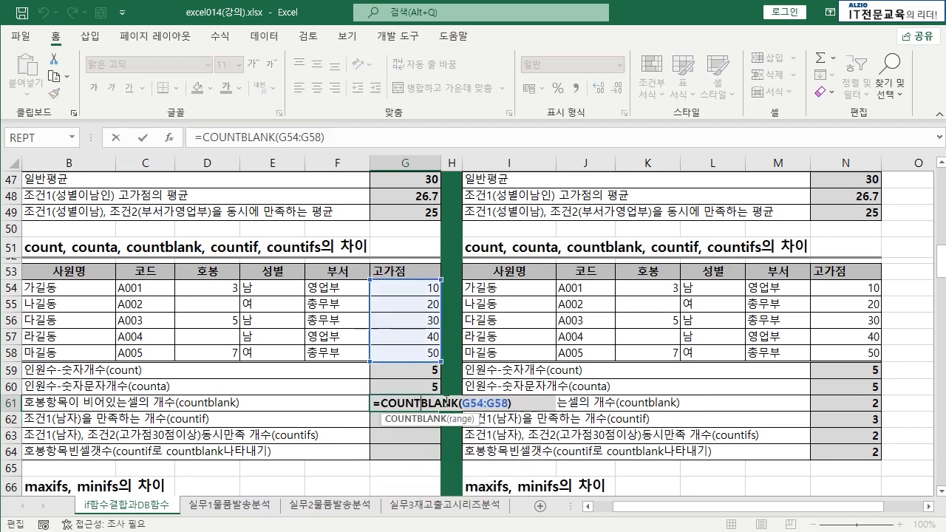
left_click_drag(464, 402, 513, 402)
key("Delete")
left_click_drag(271, 286, 405, 351)
key("Return")
Change the COUNTBLANK range in G61 to the 호봉 cells D54:D58
double_click(418, 401)
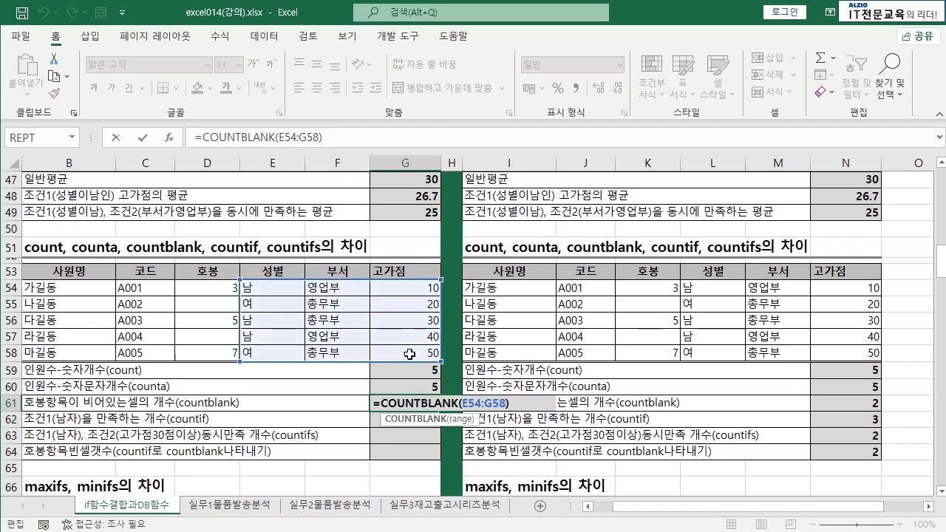
left_click_drag(465, 403, 513, 404)
key("Delete")
left_click_drag(219, 289, 224, 351)
key("Return")
left_click(222, 336)
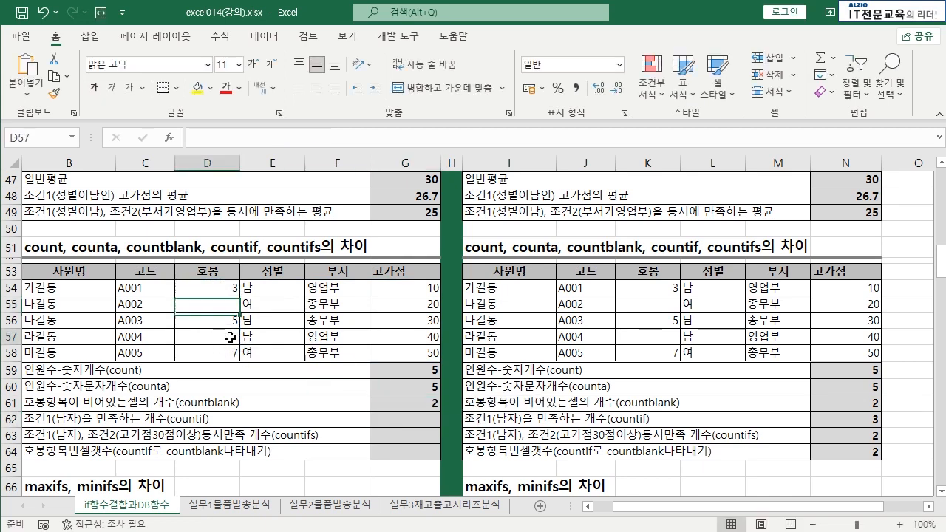
left_click(418, 401)
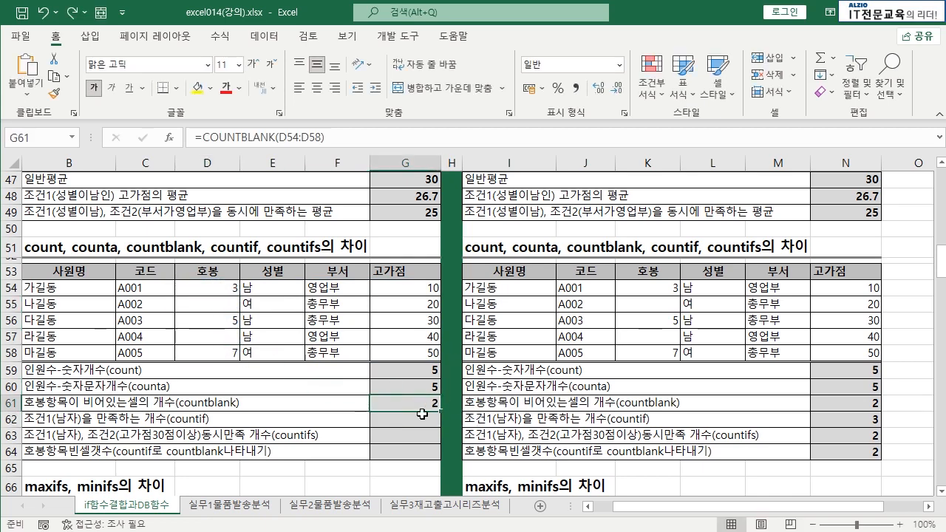
Enter a COUNTIF formula in G62 that counts the 성별 cells E54:E58 matching 남 in E54
left_click(422, 416)
left_click(269, 287)
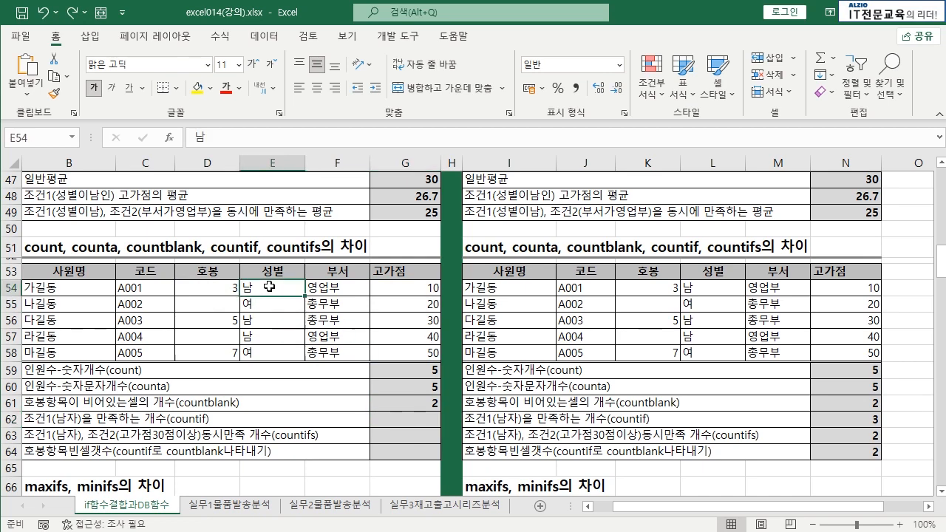
left_click(390, 419)
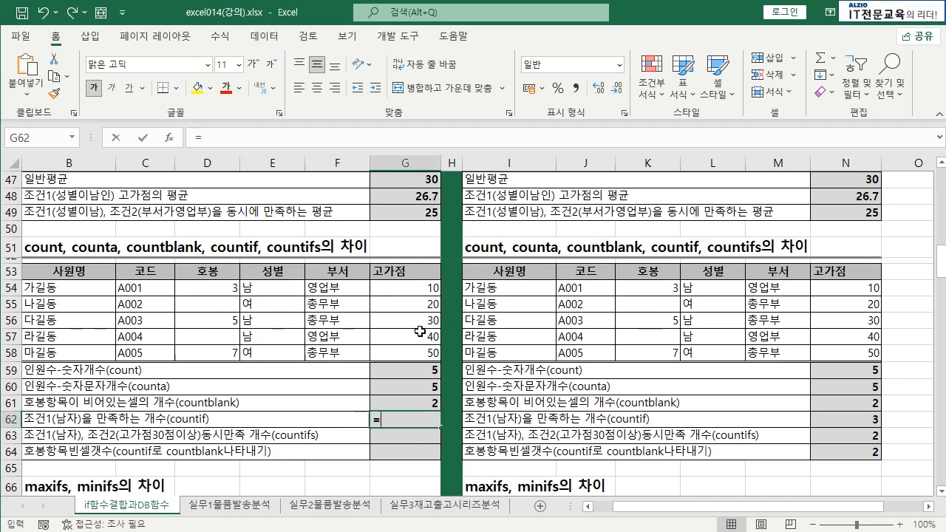
type("COUNT")
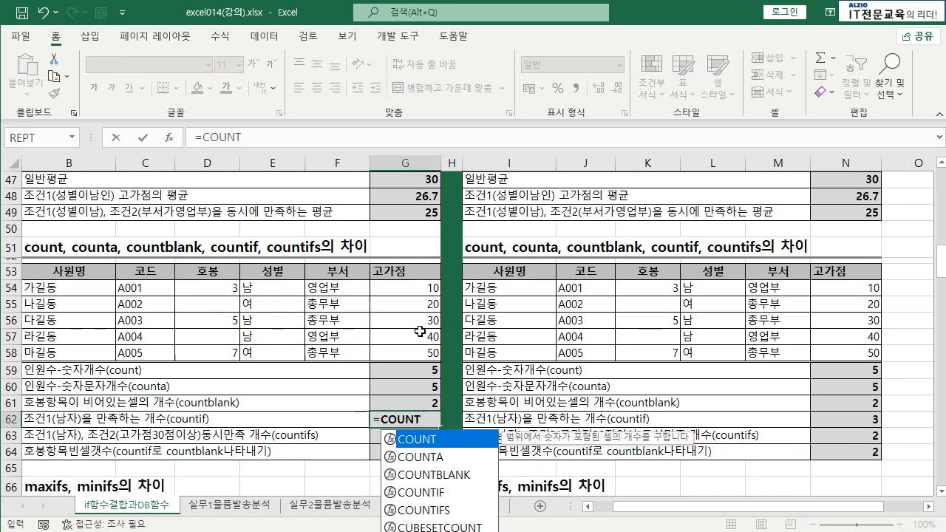
type("IF(")
key("ctrl+a")
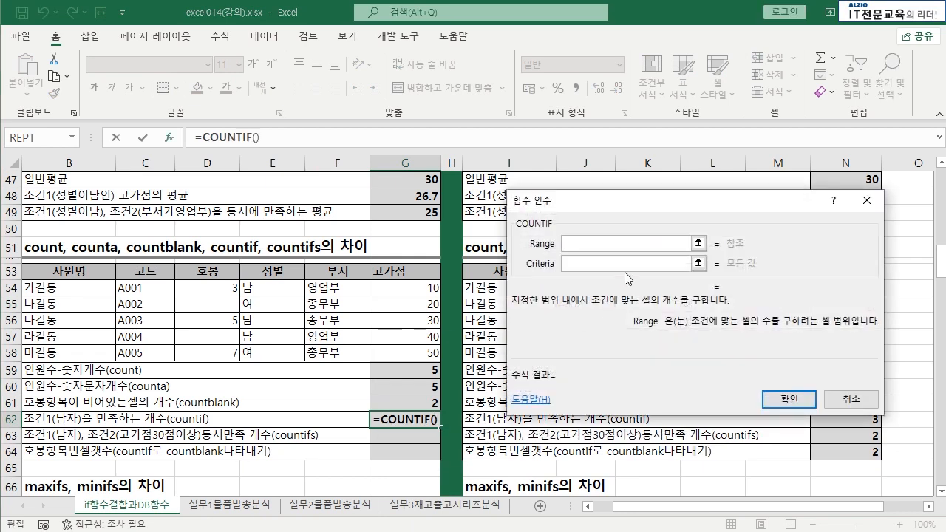
left_click_drag(277, 289, 282, 352)
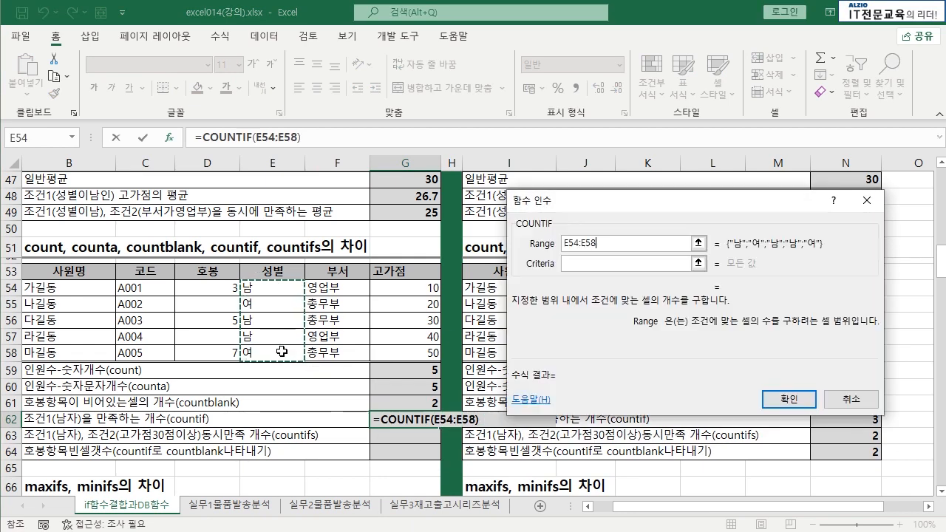
left_click(576, 262)
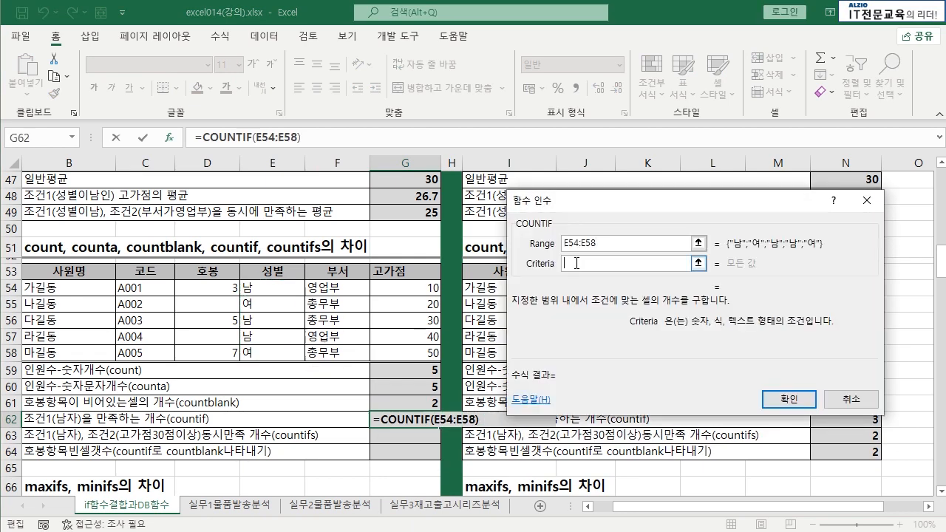
left_click(268, 287)
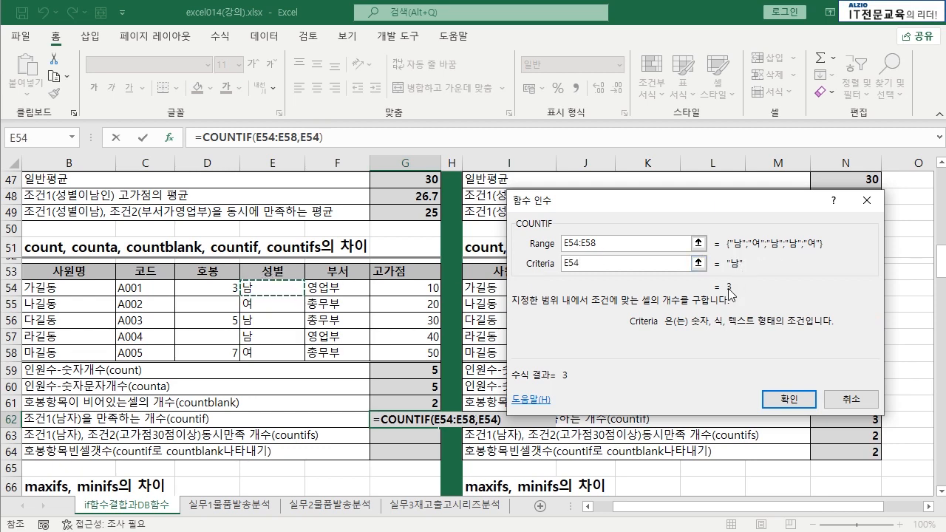
left_click(788, 399)
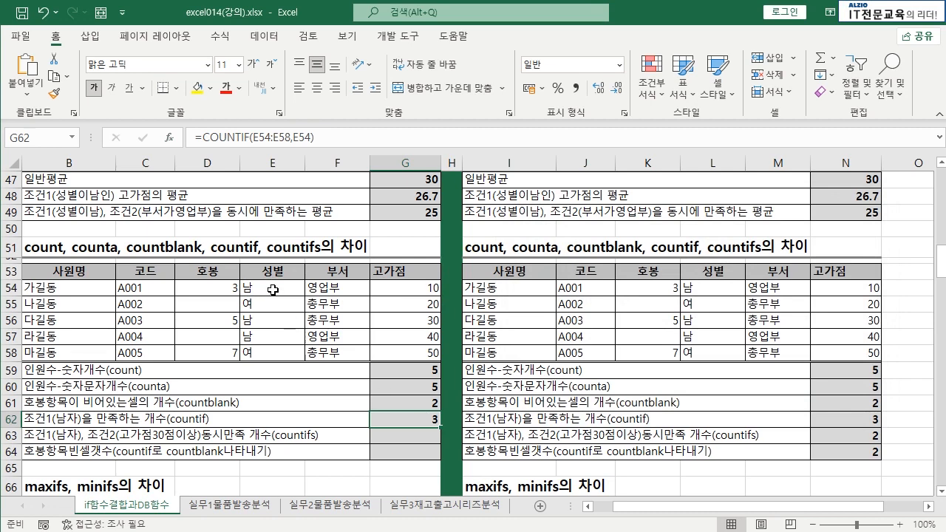
left_click(273, 320)
left_click(273, 336)
left_click(420, 420)
Start a COUNTIFS formula in G63 for the male and 고가점 conditions and open its function arguments
left_click(416, 437)
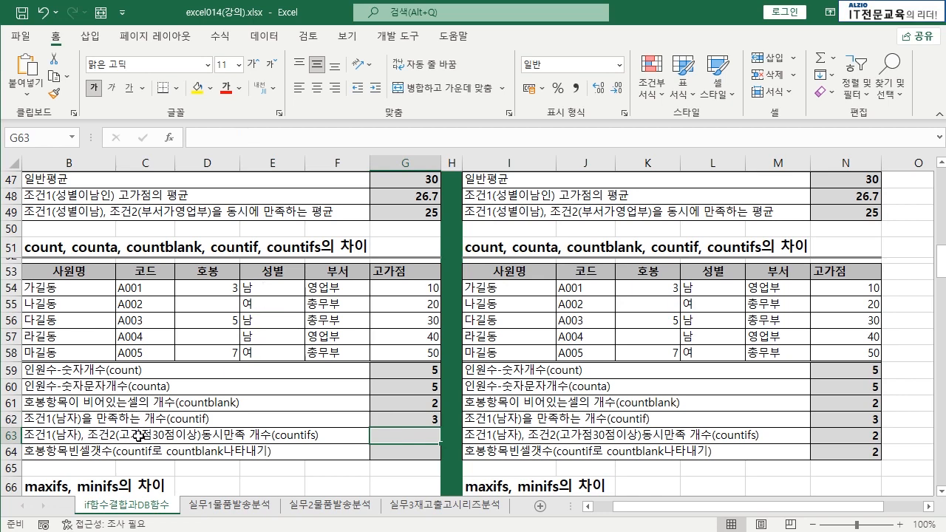
left_click_drag(422, 288, 413, 336)
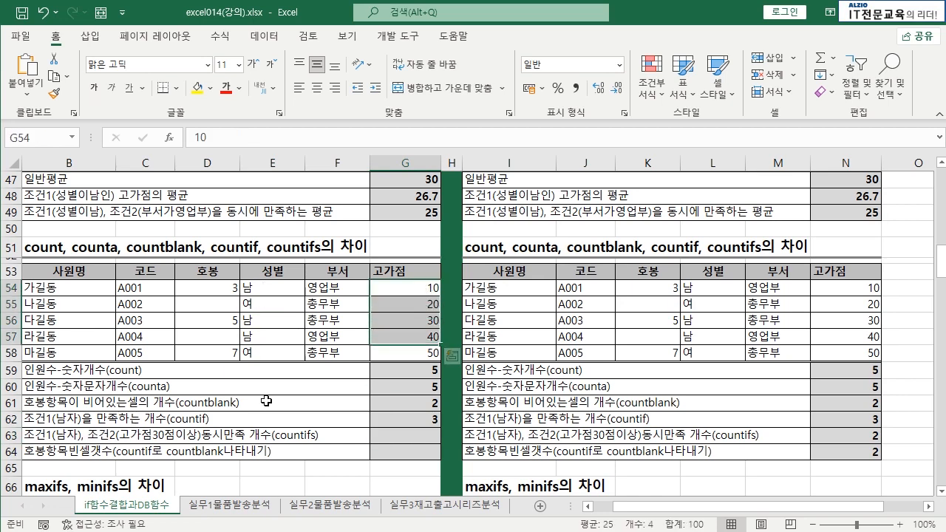
left_click(240, 435)
key("Tab")
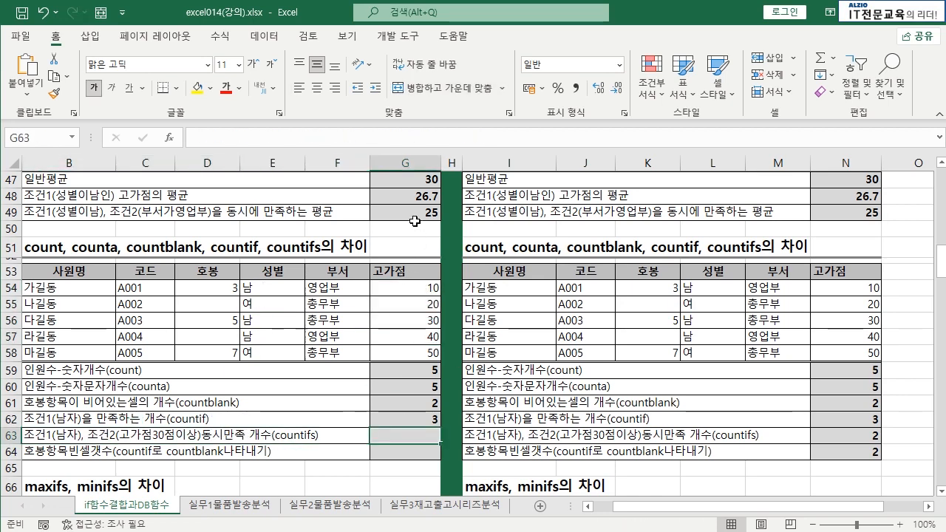
type("=COUNT")
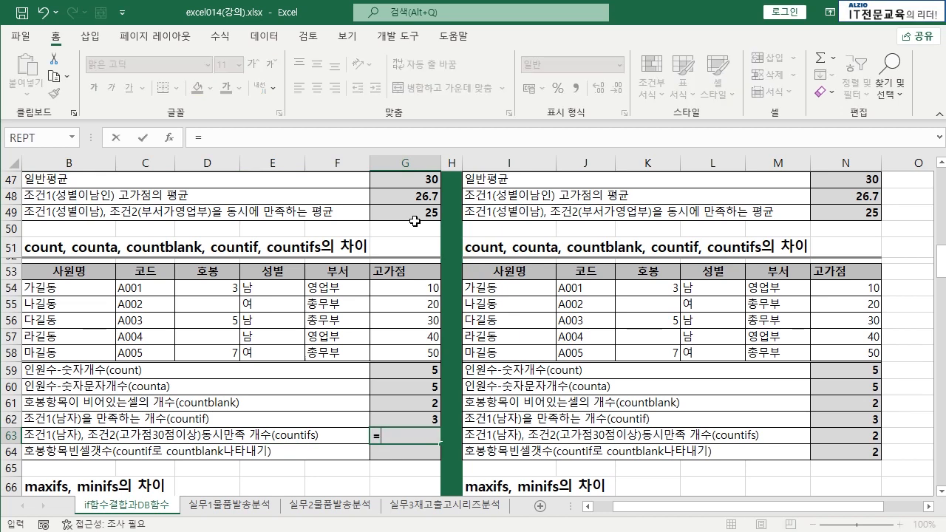
key("Down")
key("Down")
key("Down")
key("Down")
key("Tab")
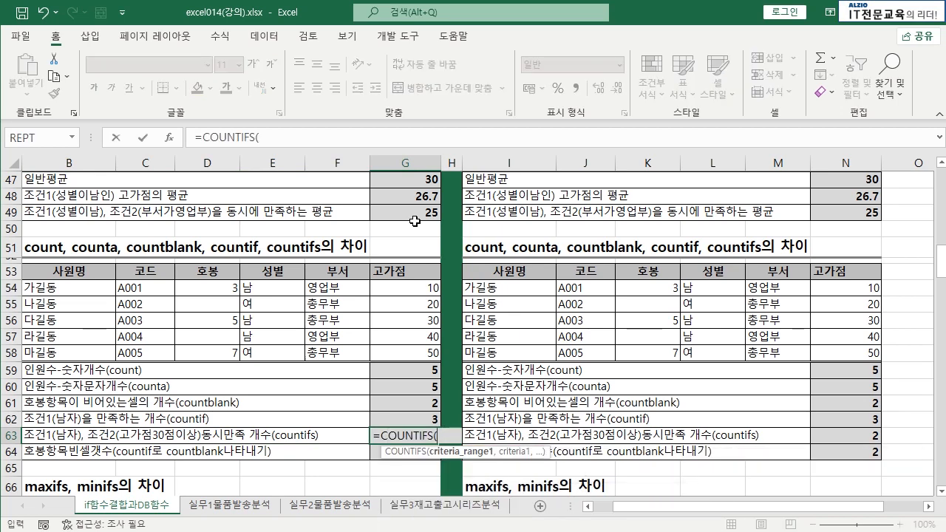
key("ctrl+a")
left_click(584, 234)
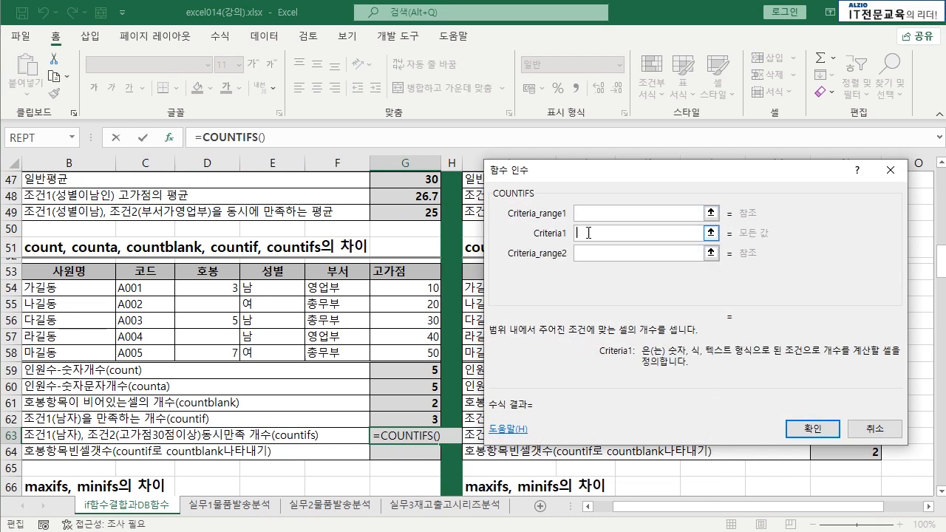
left_click(591, 217)
left_click_drag(279, 288, 278, 353)
left_click_drag(612, 232, 518, 224)
key("Delete")
Set the first COUNTIFS condition to the 성별 range E54:E58 with E54 as its criterion
left_click(628, 210)
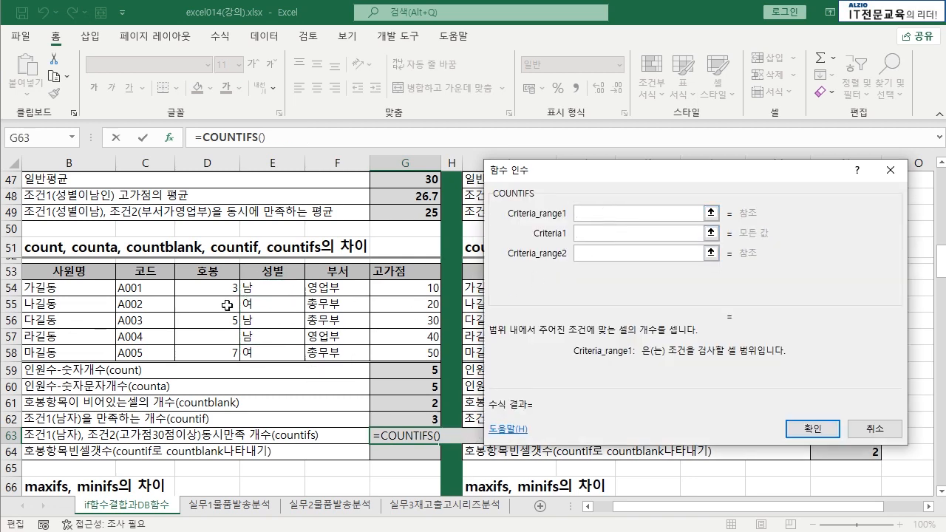
left_click_drag(259, 288, 263, 353)
key("Tab")
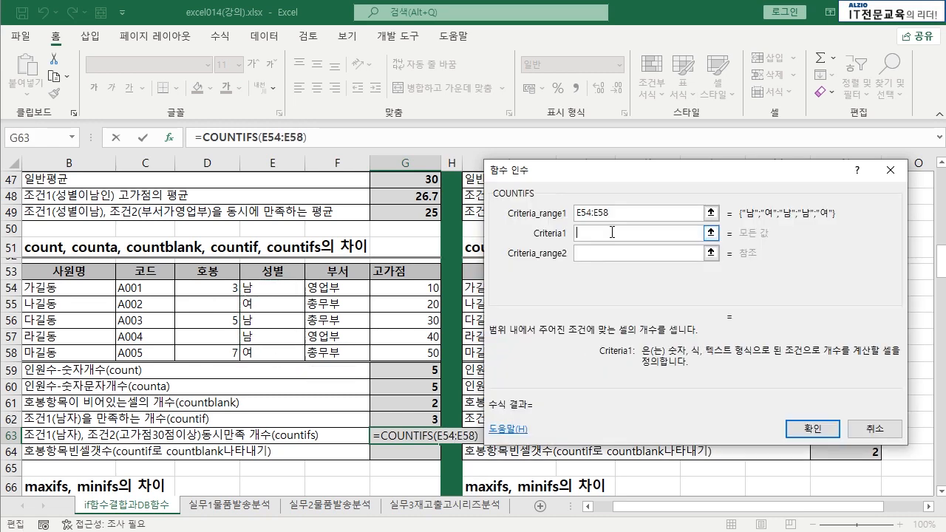
left_click(269, 289)
Add the 고가점 range G54:G58 with criterion ">=30" as the second COUNTIFS condition, complete G63, and check the male rows
left_click(593, 259)
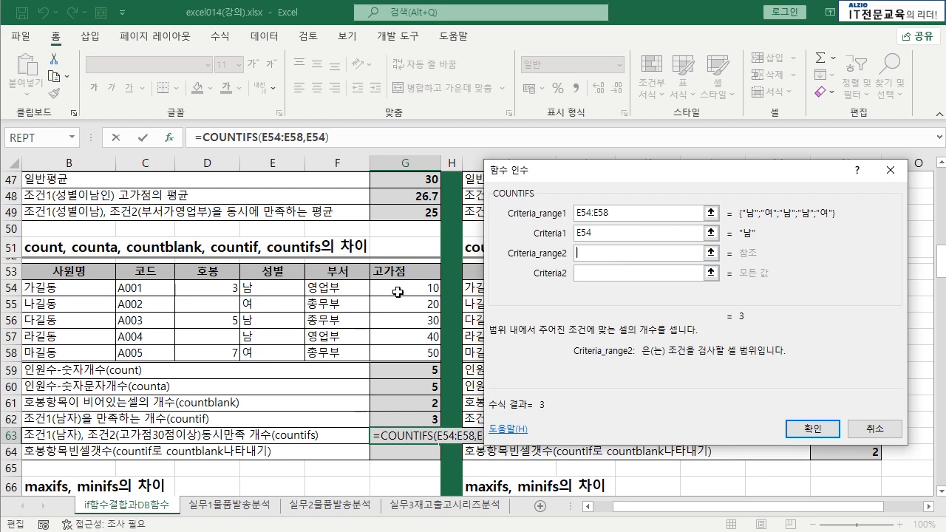
left_click_drag(396, 290, 407, 353)
left_click(591, 275)
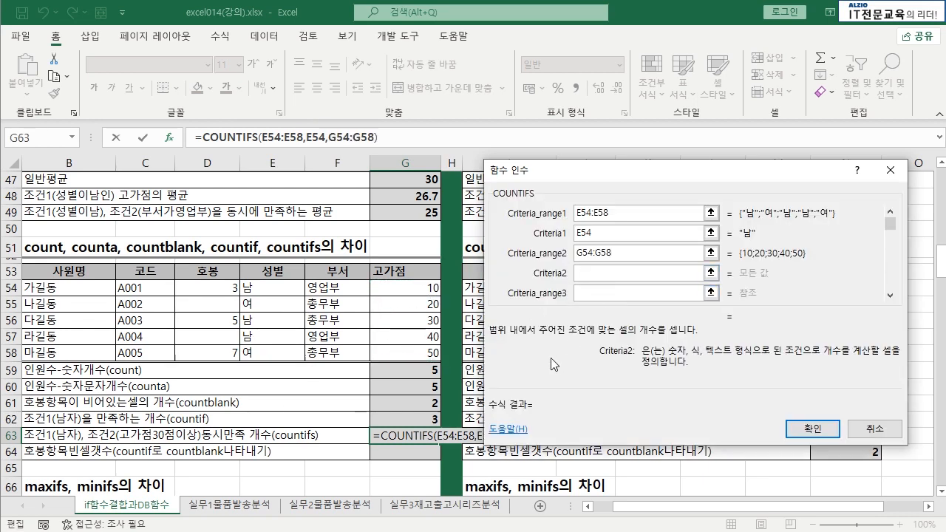
type(">=30")
key("Tab")
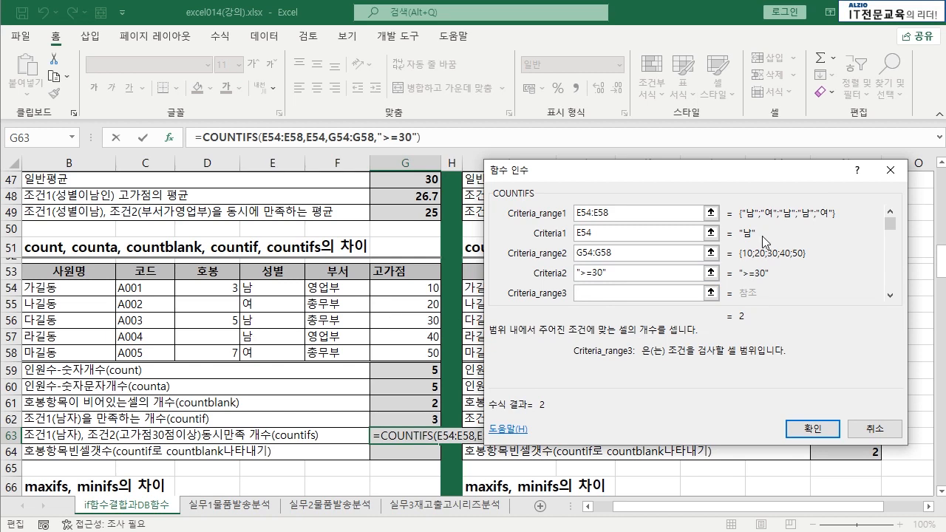
left_click(809, 428)
left_click_drag(257, 290, 384, 291)
left_click_drag(272, 319, 414, 322)
left_click_drag(282, 340, 393, 341)
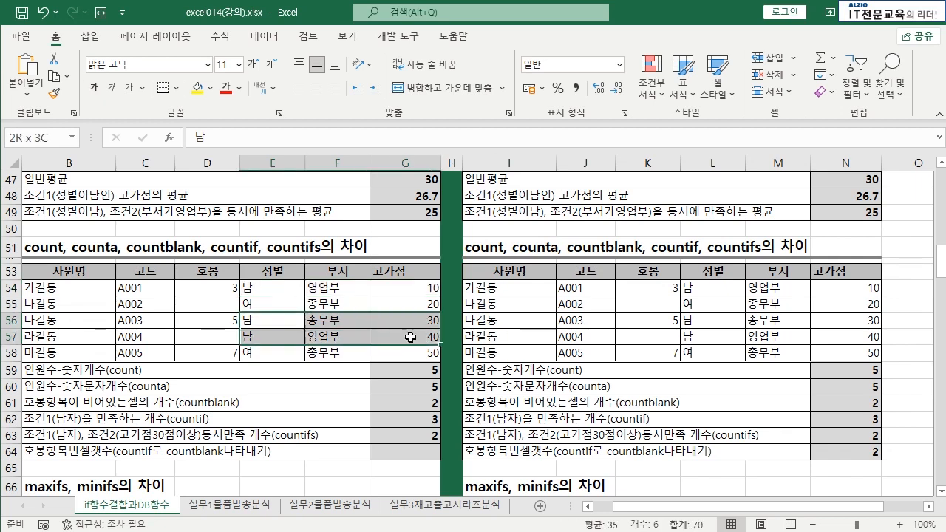
left_click(416, 436)
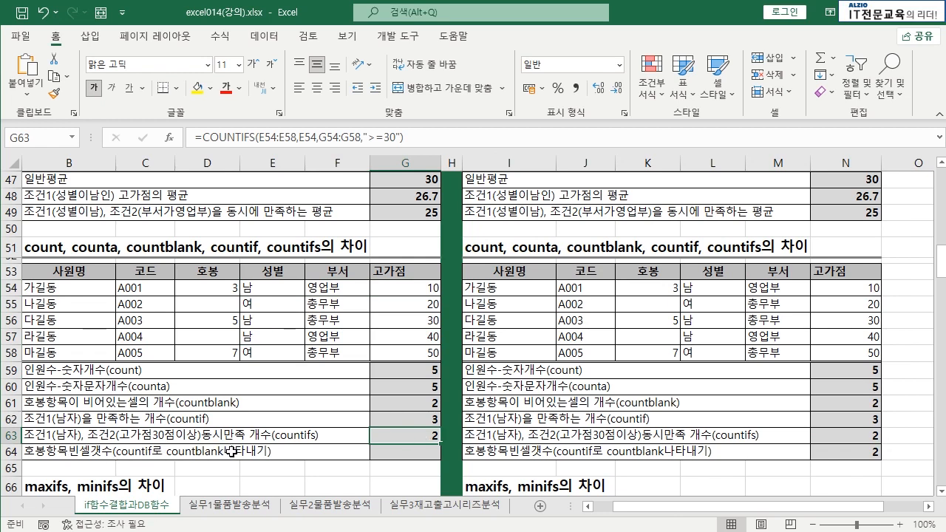
Examine the 호봉 column, especially cells D55 and D57, for blank entries
left_click(201, 291)
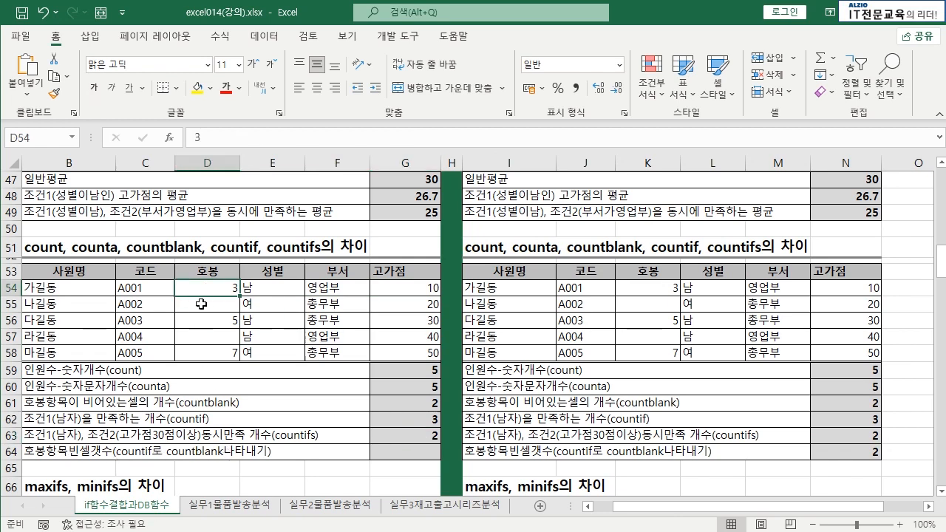
left_click(202, 305)
left_click(204, 338)
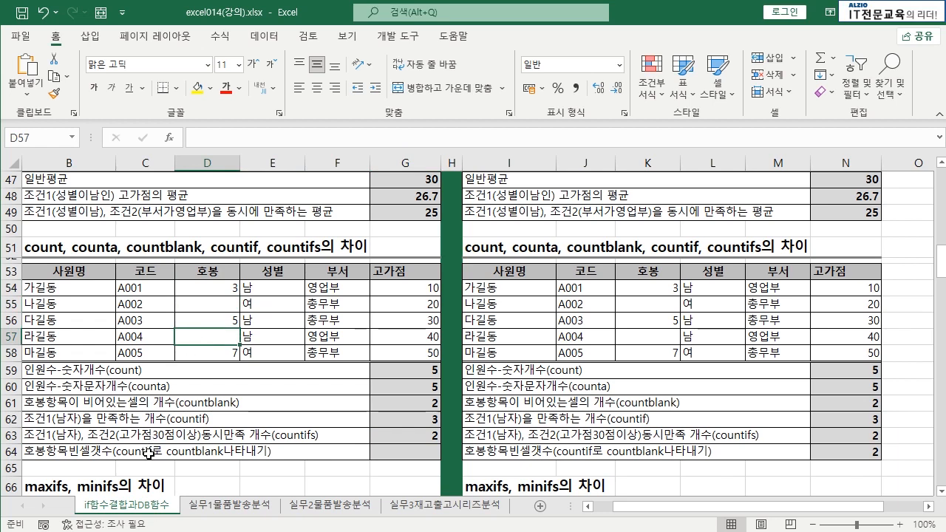
left_click(205, 308)
left_click(226, 339)
left_click(226, 306)
Enter a COUNTIF formula in G64 over the 호봉 cells D54:D58 with criterion "" to count the blank cells
left_click(411, 451)
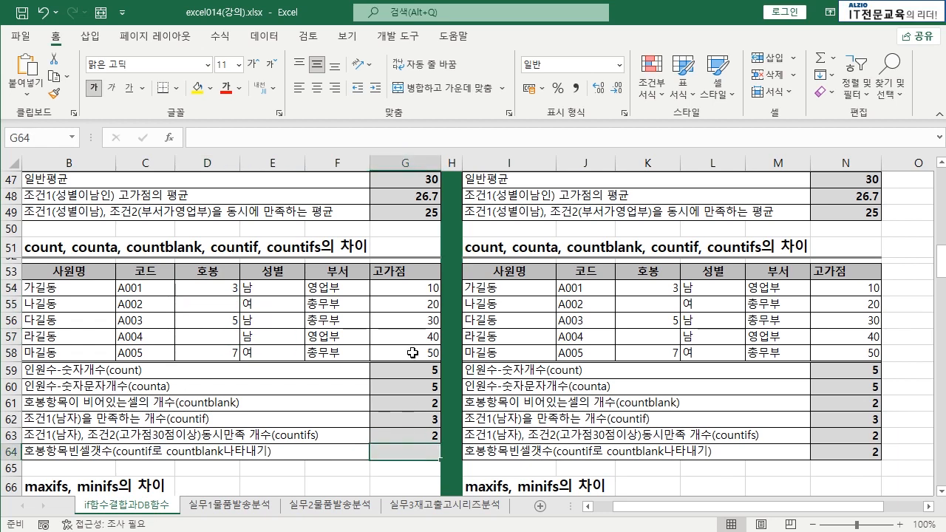
type("=COUNTIF")
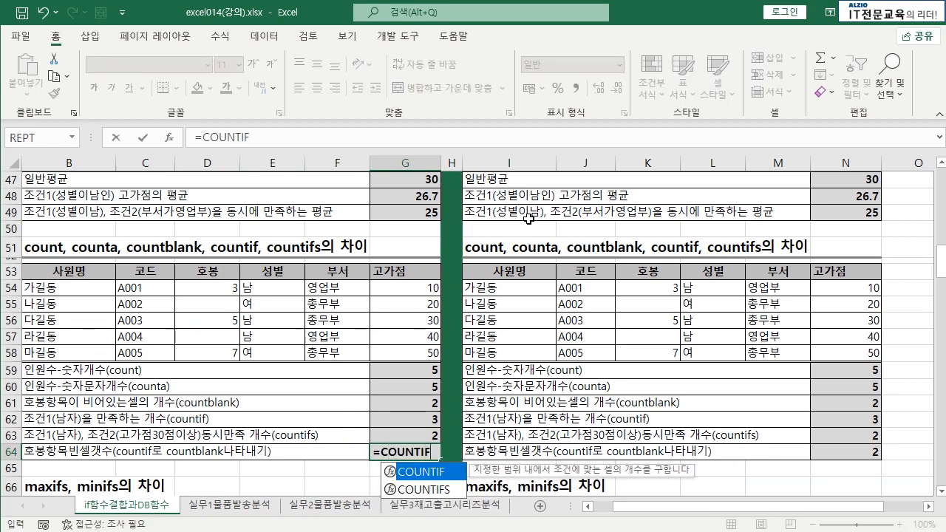
type("(")
key("ctrl+a")
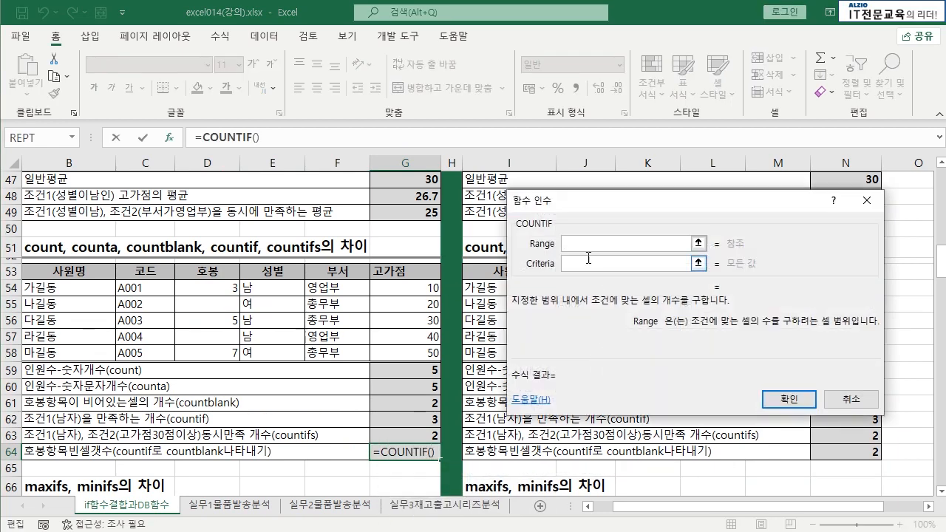
left_click_drag(223, 286, 221, 353)
left_click(577, 265)
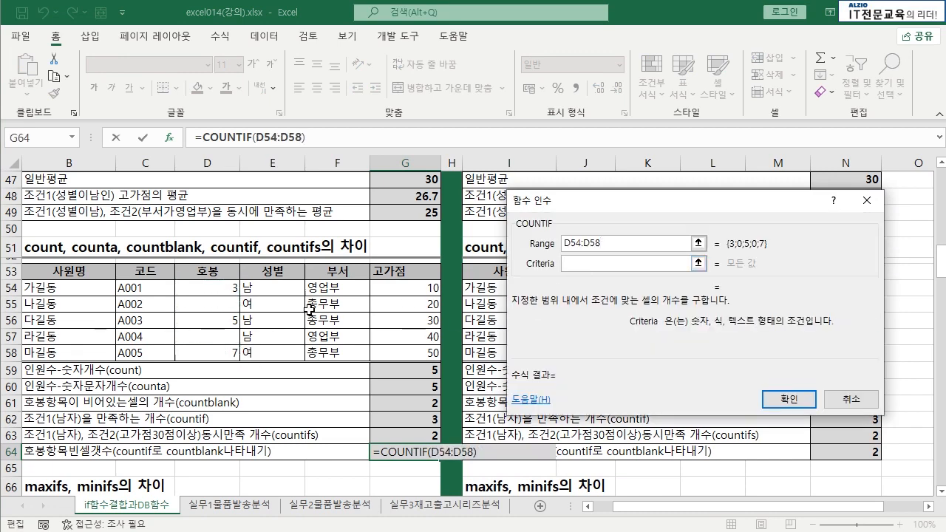
type("\"\"")
left_click(777, 403)
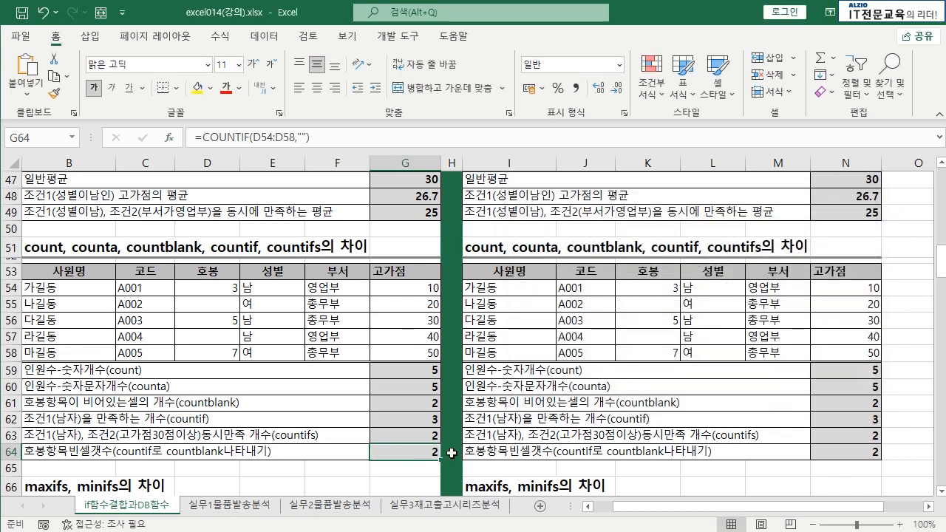
left_click(238, 312)
left_click(235, 341)
left_click(399, 448)
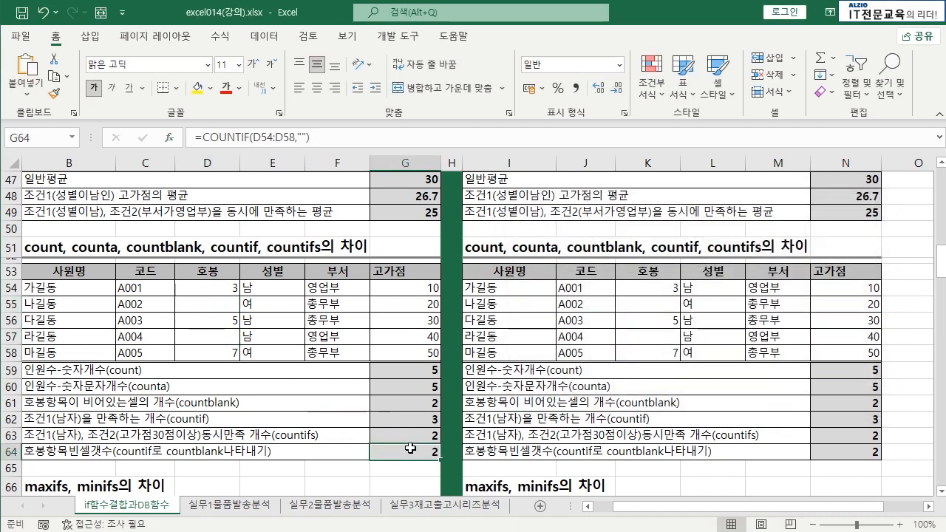